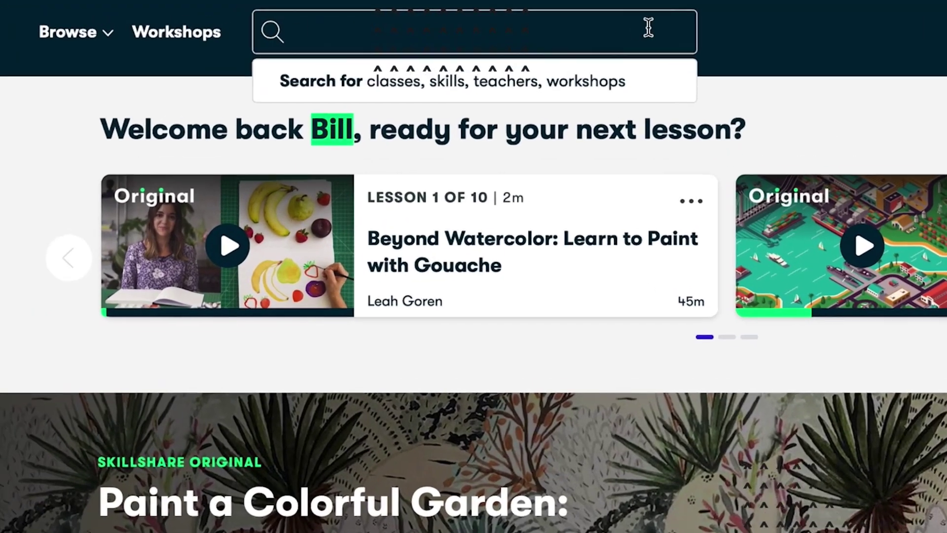
Step: Search Skillshare for 'Logo Design' classes
type("Logo Design")
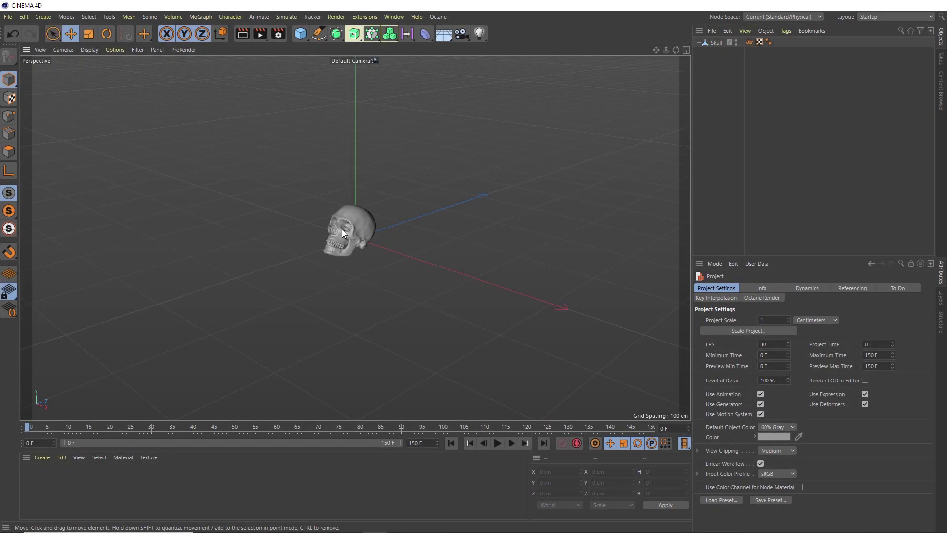
Step: Zoom in on the skull and set the project frame rate to 24 FPS
right_click_drag(342, 230, 387, 114, "alt")
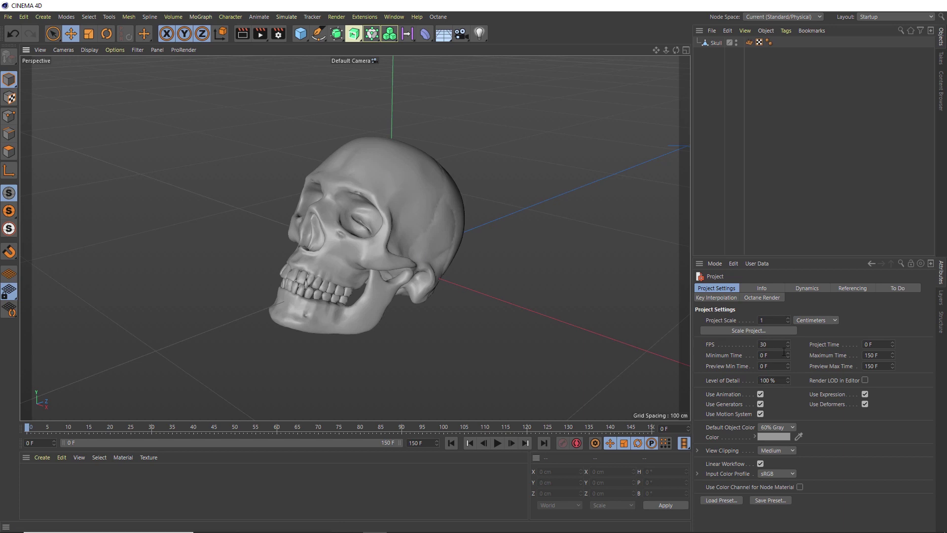
left_click_drag(771, 344, 753, 344)
type("24")
key("Return")
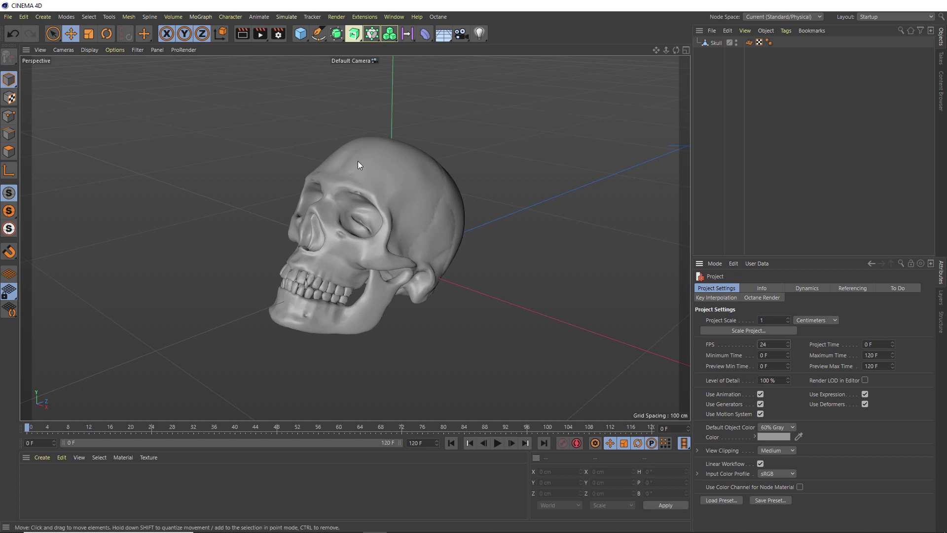
Step: Set the render output frame rate to 24 in Render Settings
left_click(273, 34)
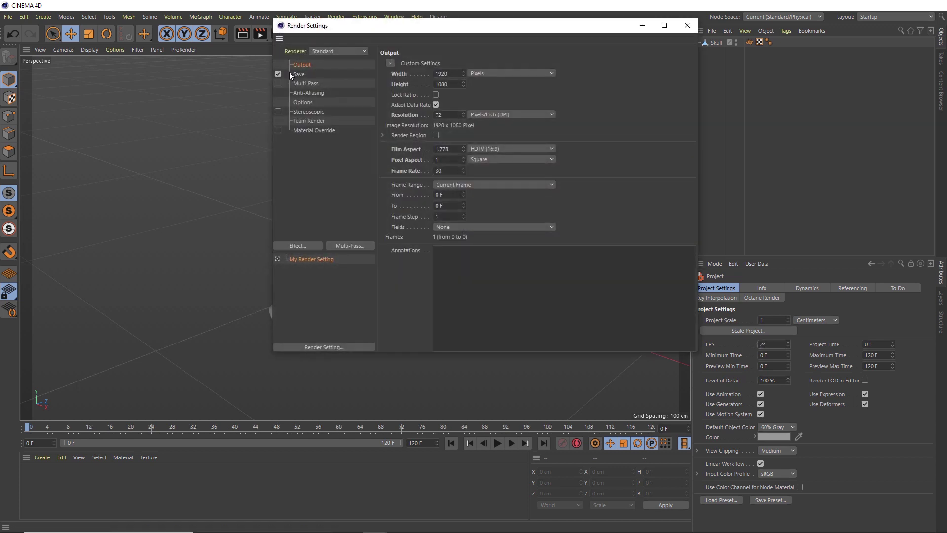
left_click(433, 170)
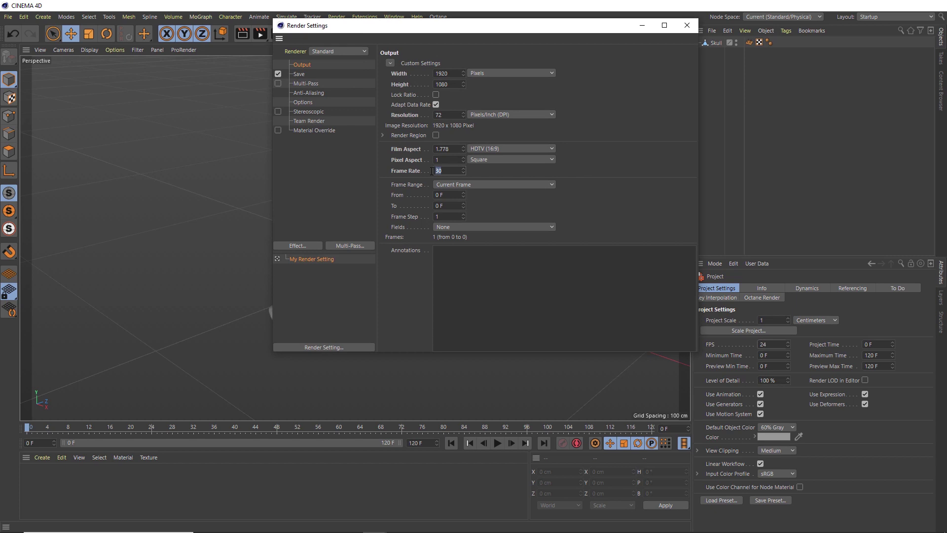
type("24")
key("Return")
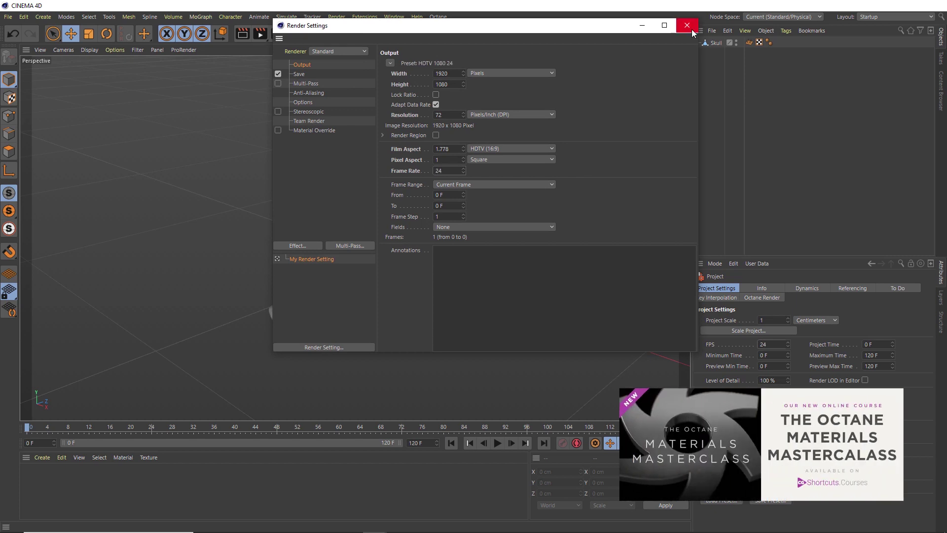
left_click(691, 29)
left_click(354, 230)
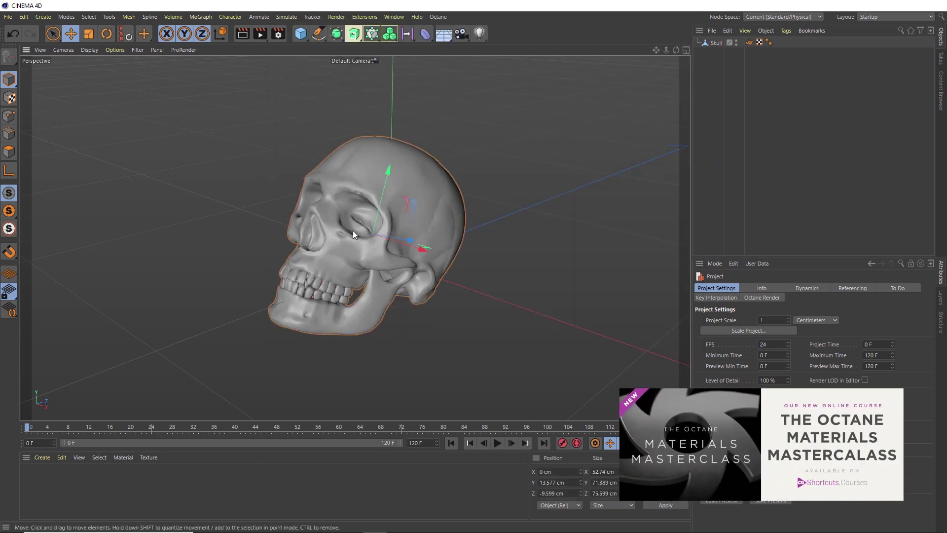
left_click(91, 51)
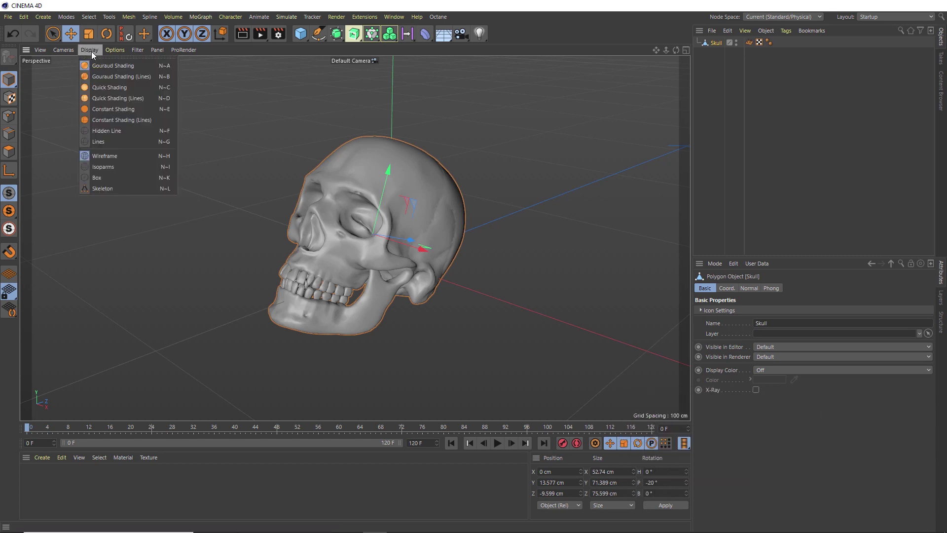
left_click(155, 77)
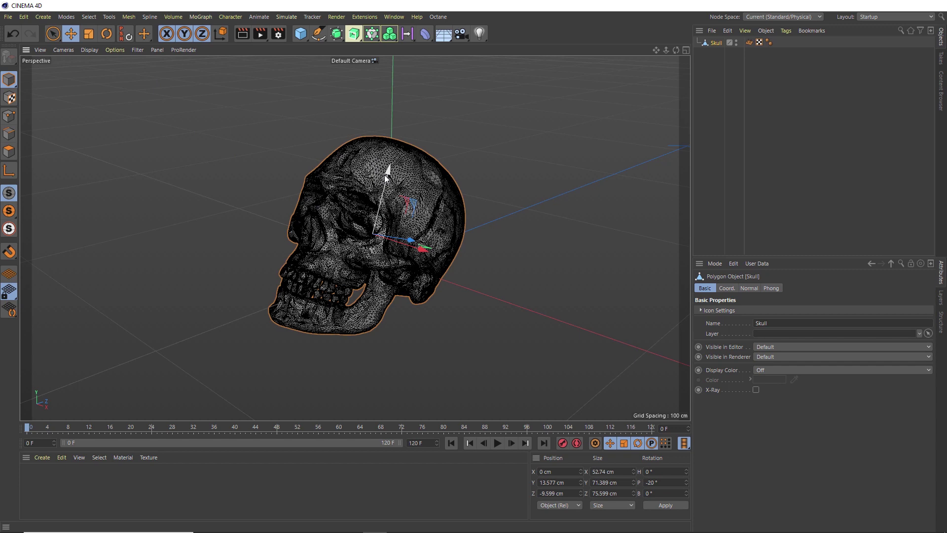
key("n")
key("a")
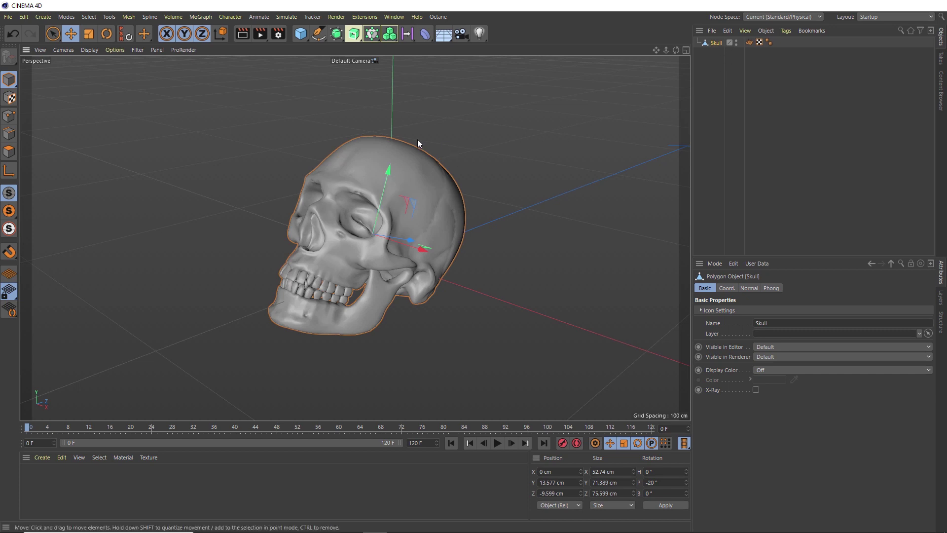
Step: Add a MoGraph PolyFX object under the Skull and orbit to a side-on view
left_click(207, 20)
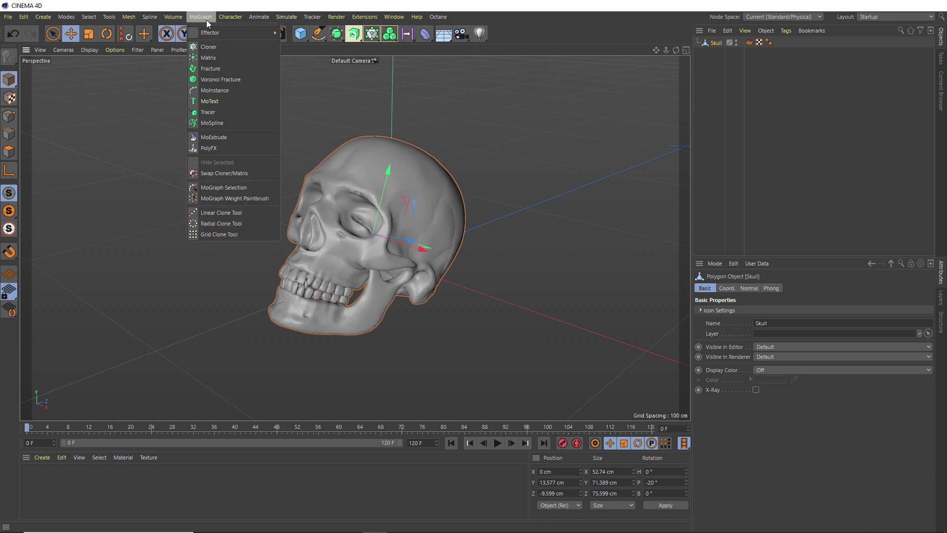
left_click(213, 149)
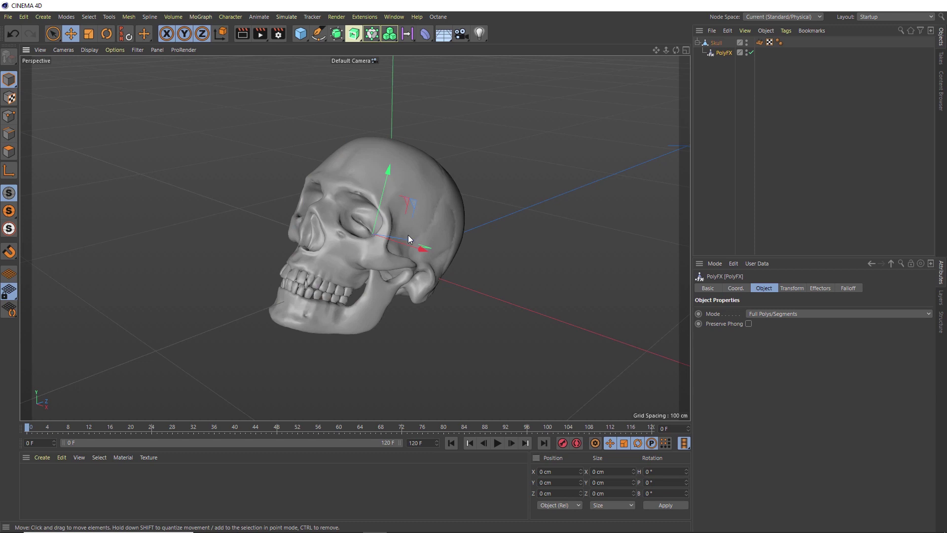
left_click_drag(407, 235, 323, 191, "alt")
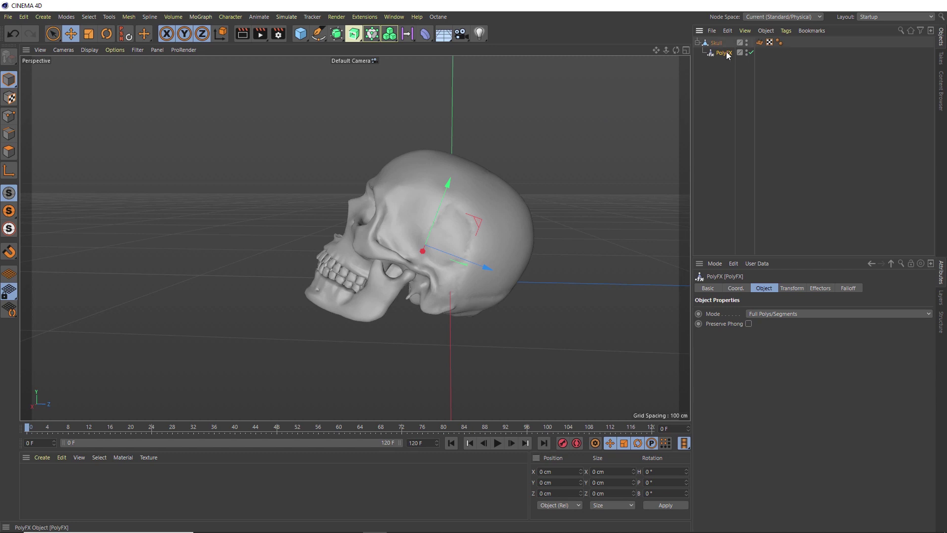
Step: Add a Plain effector with Position off and uniform Scale enabled at -1
left_click(372, 34)
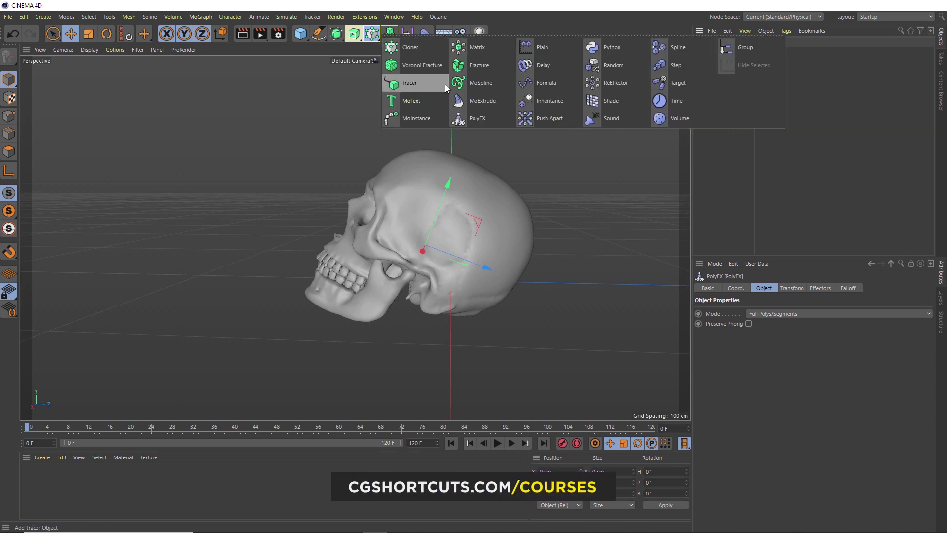
left_click(557, 53)
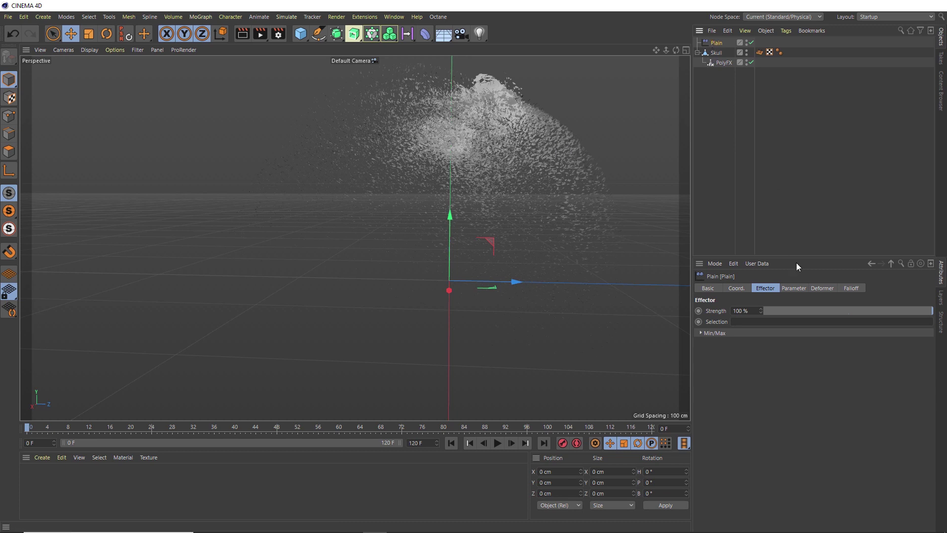
left_click(793, 288)
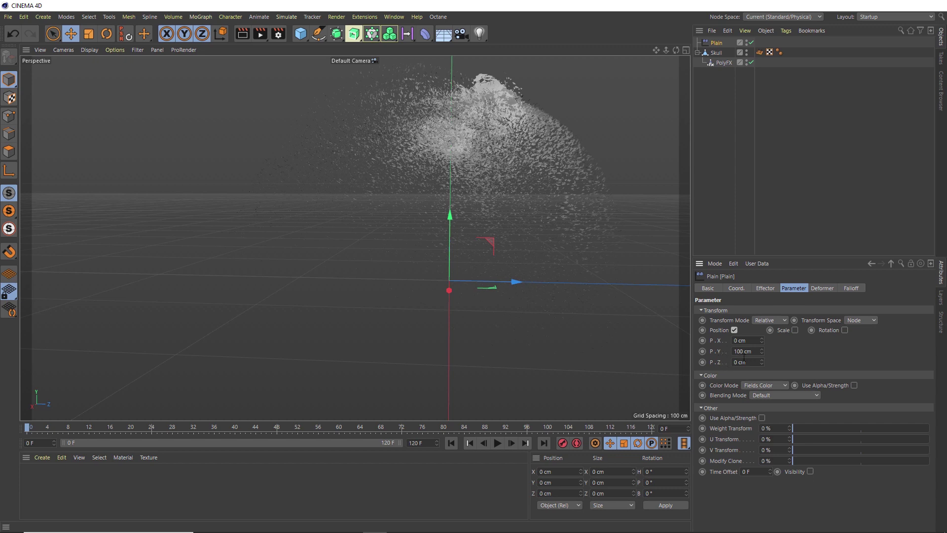
left_click(734, 330)
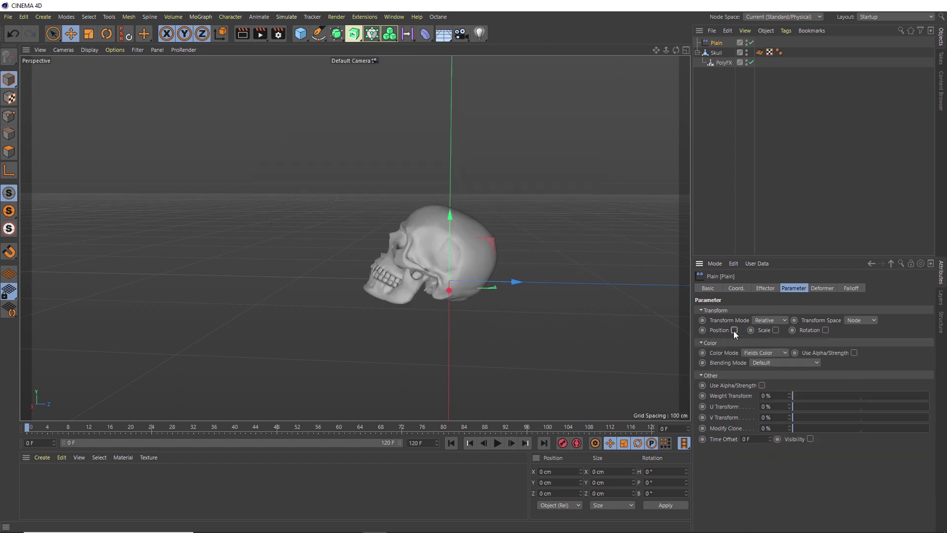
left_click(775, 331)
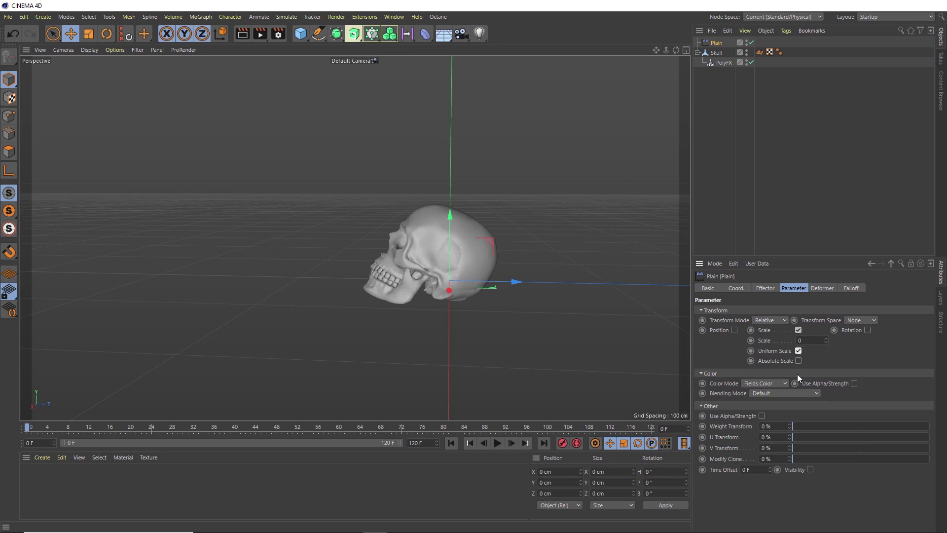
type("-1")
key("Return")
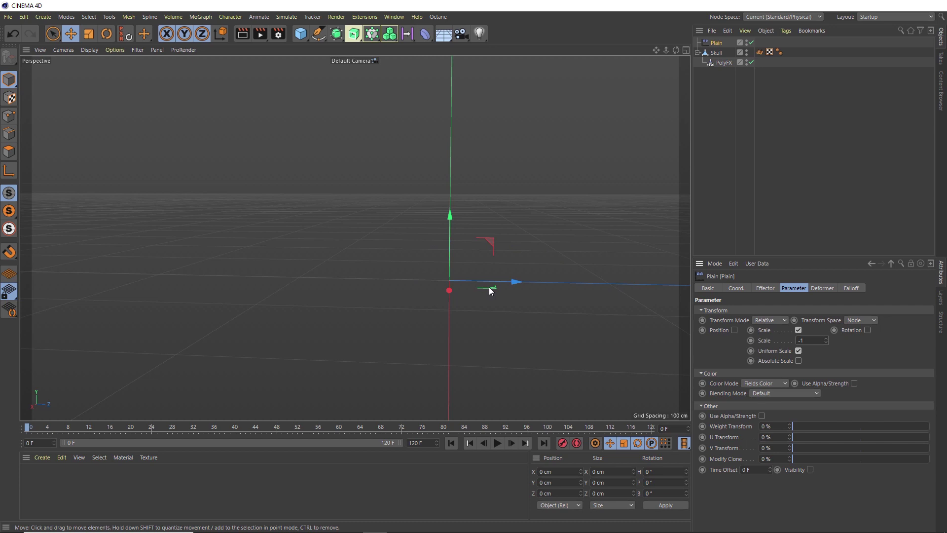
Step: Add a Linear Field falloff to the Plain effector, rotated, shortened to 14.194 cm, beside the skull
left_click(853, 288)
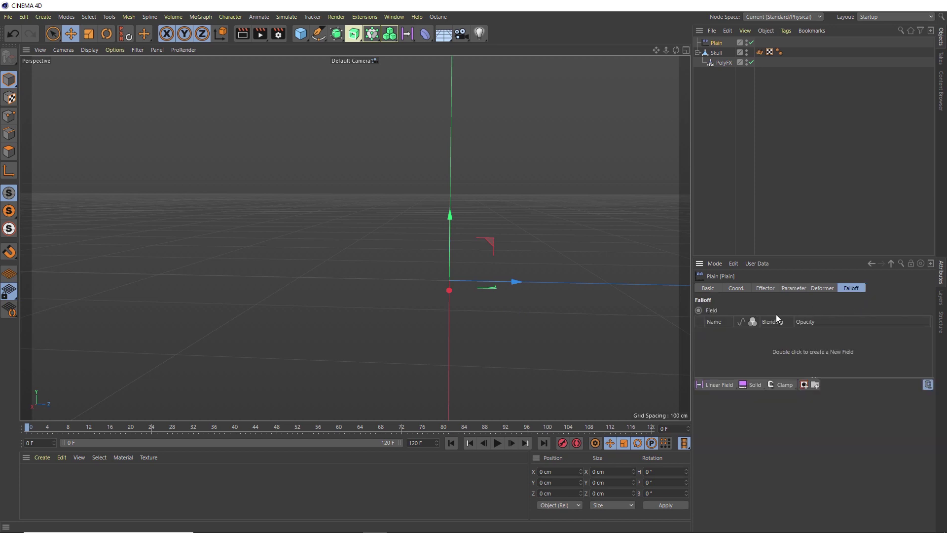
left_click(729, 386)
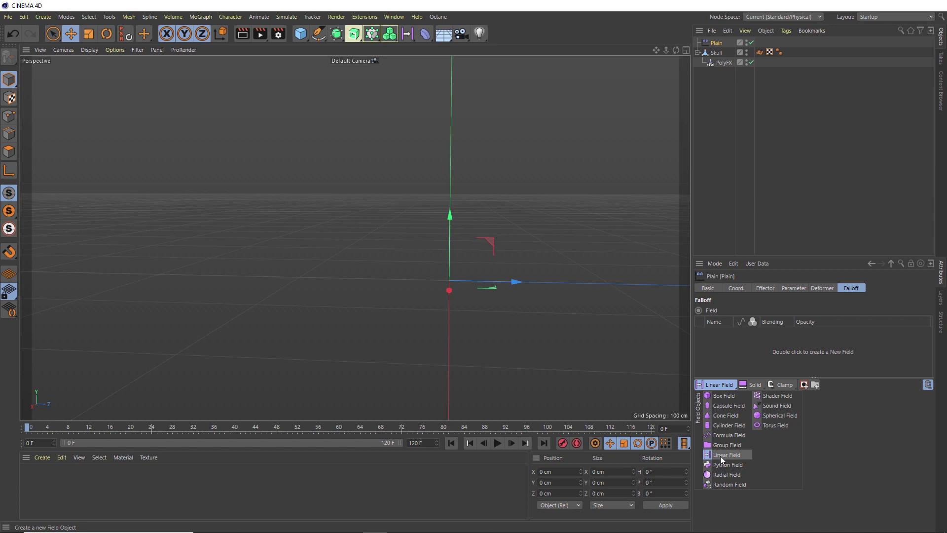
left_click(733, 456)
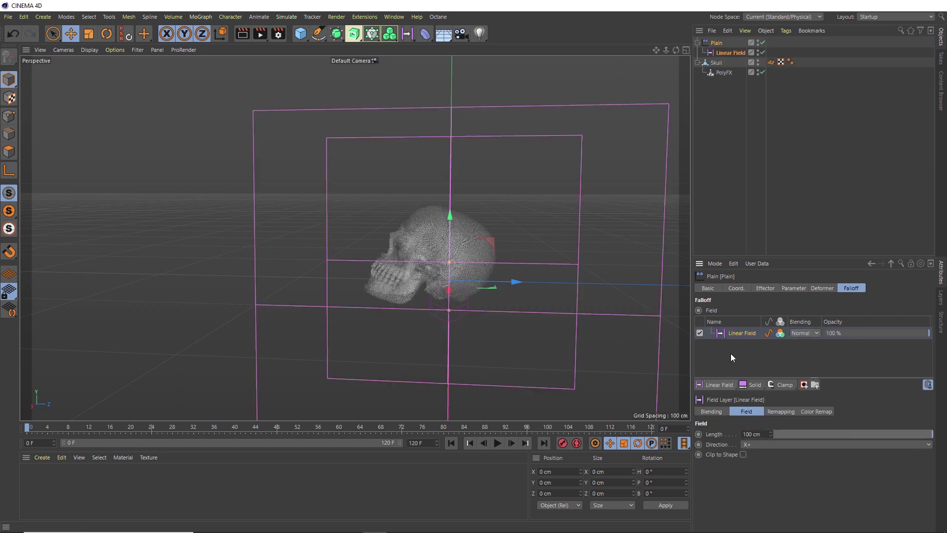
left_click(732, 336)
key("r")
left_click_drag(450, 284, 361, 254)
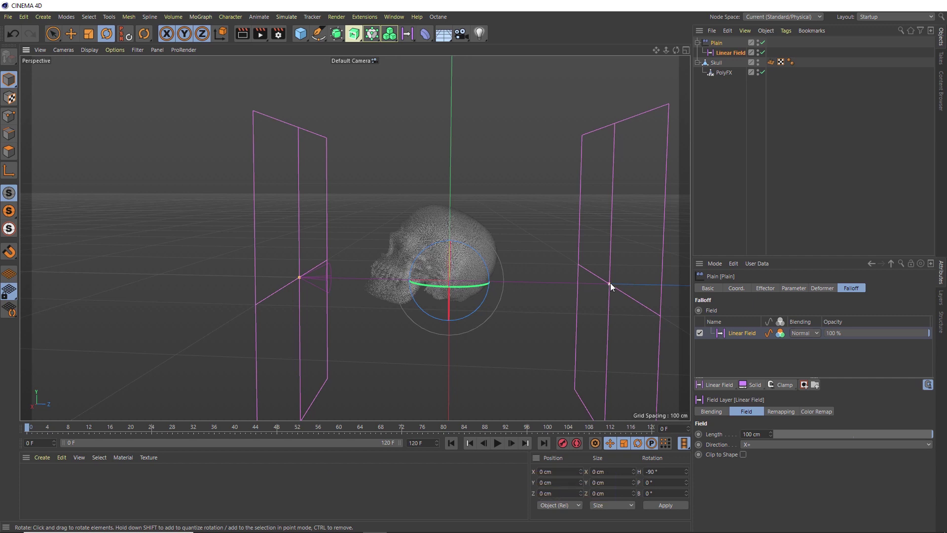
left_click_drag(611, 283, 472, 294)
key("e")
left_click_drag(395, 289, 261, 320)
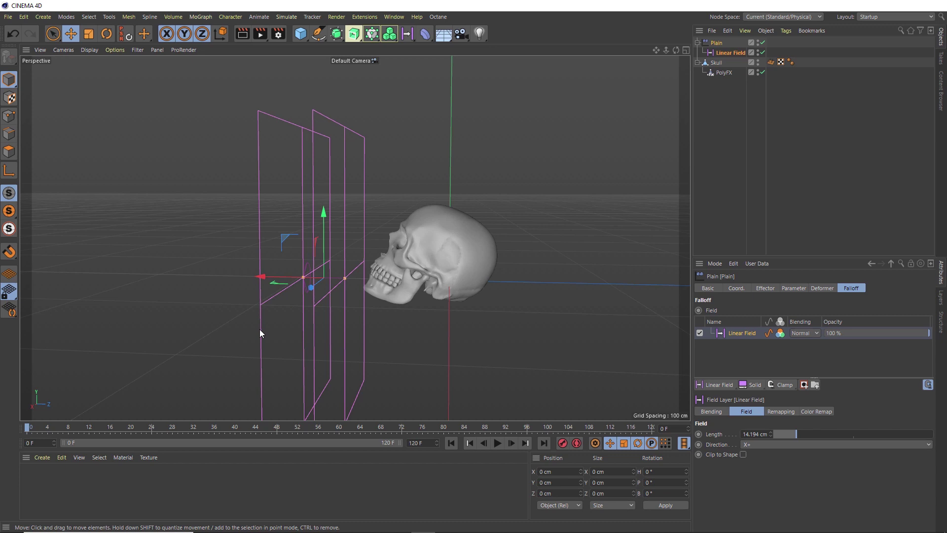
Step: Add a Random effector to the selected PolyFX object
left_click(727, 73)
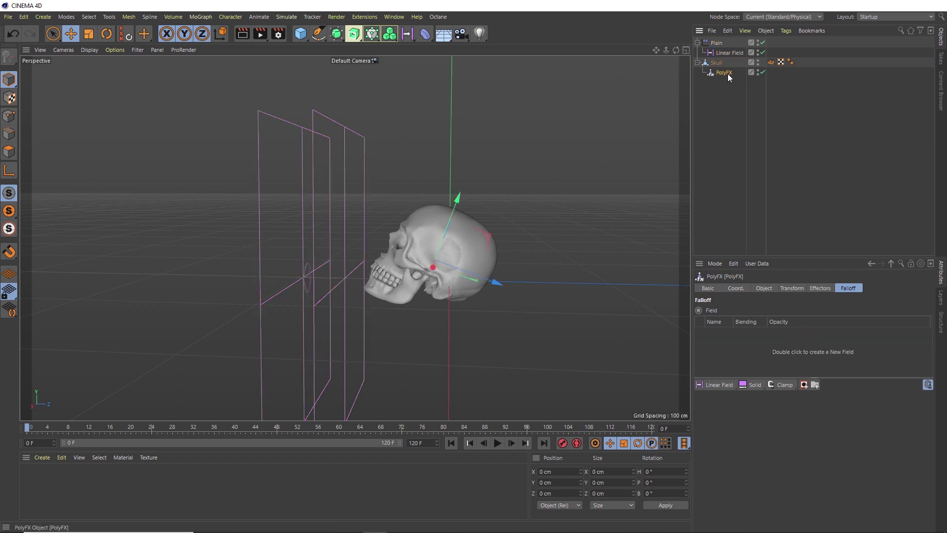
left_click(370, 33)
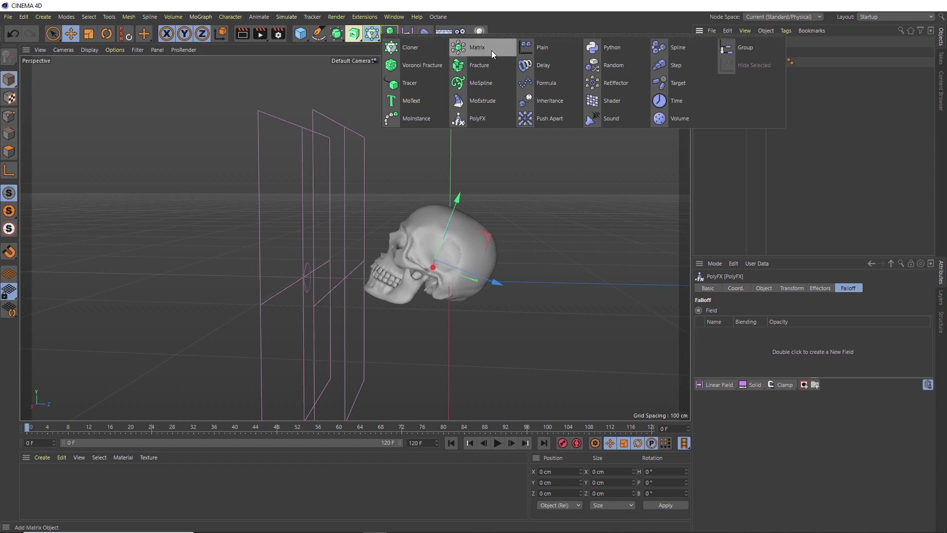
left_click(624, 69)
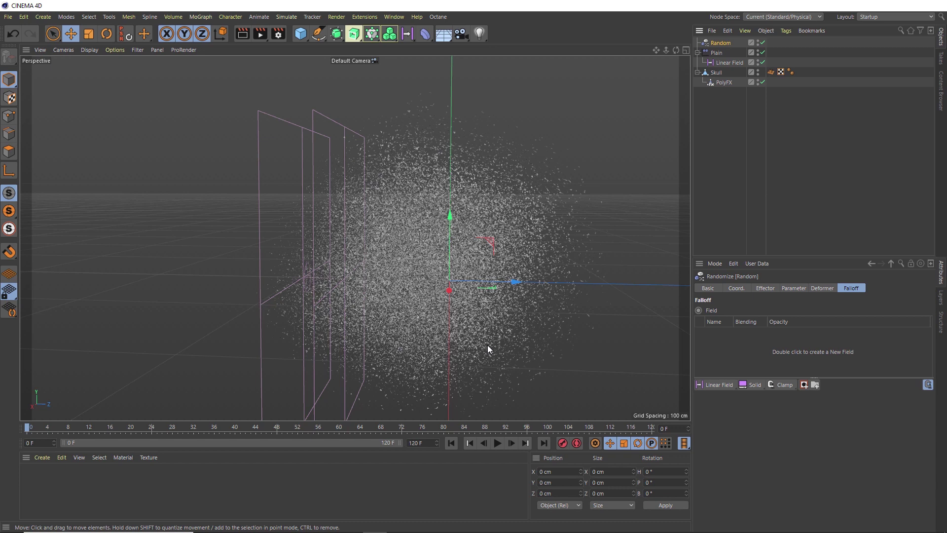
Step: Set the Random effector's position randomness to 10 cm on X, Y and Z
left_click(794, 288)
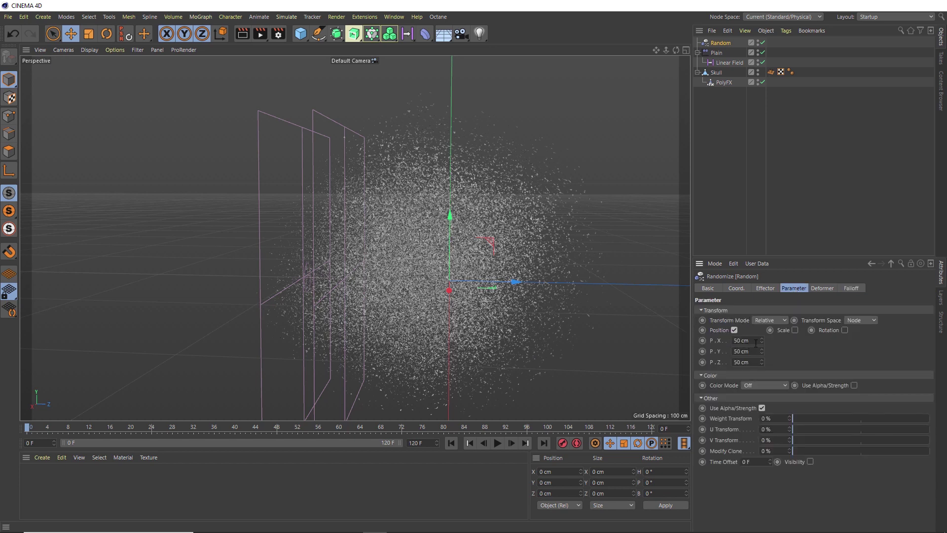
left_click(729, 341)
type("10")
key("Tab")
type("10")
key("Tab")
type("10")
key("Return")
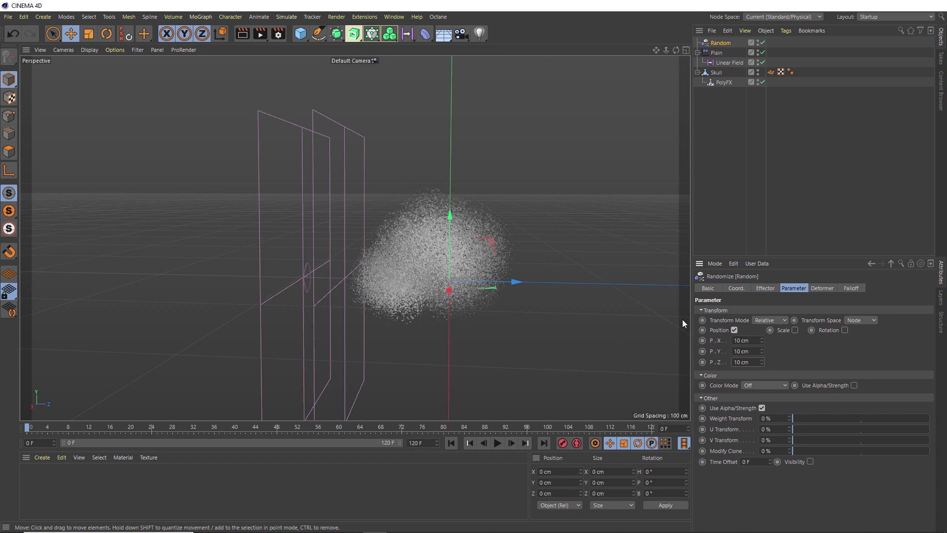
left_click(845, 288)
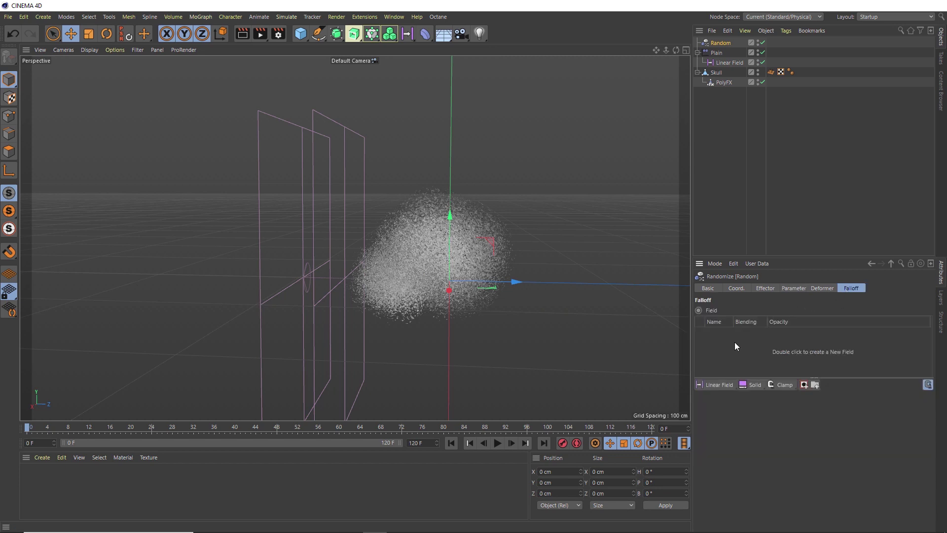
Step: Give Random a Linear Field turned -90°, shortened to 12.182 cm, placed beside the skull
left_click_drag(714, 383, 722, 451)
key("r")
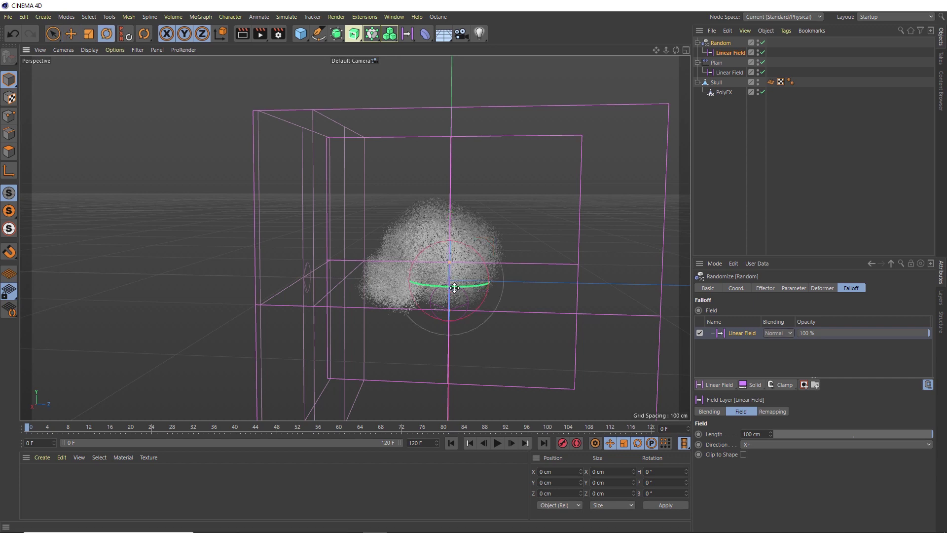
left_click_drag(468, 287, 365, 282)
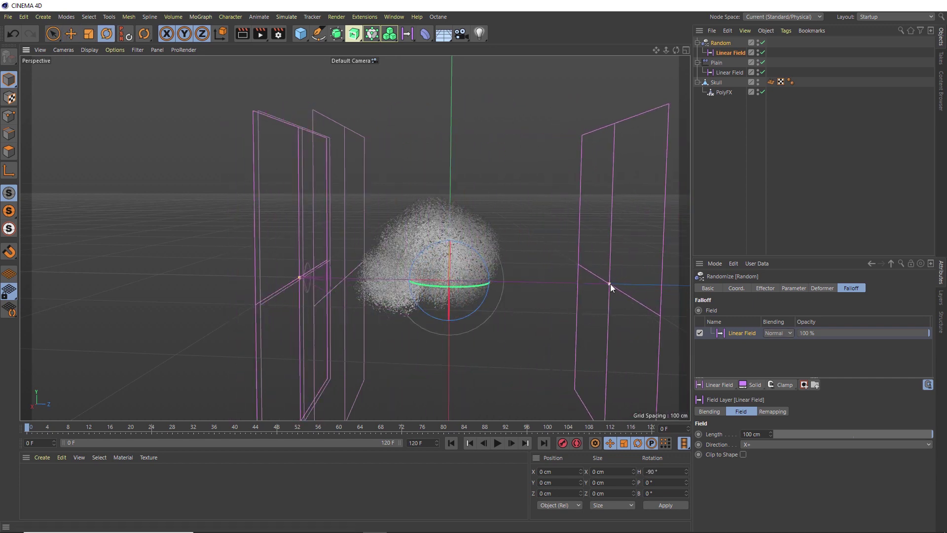
left_click_drag(609, 285, 465, 308)
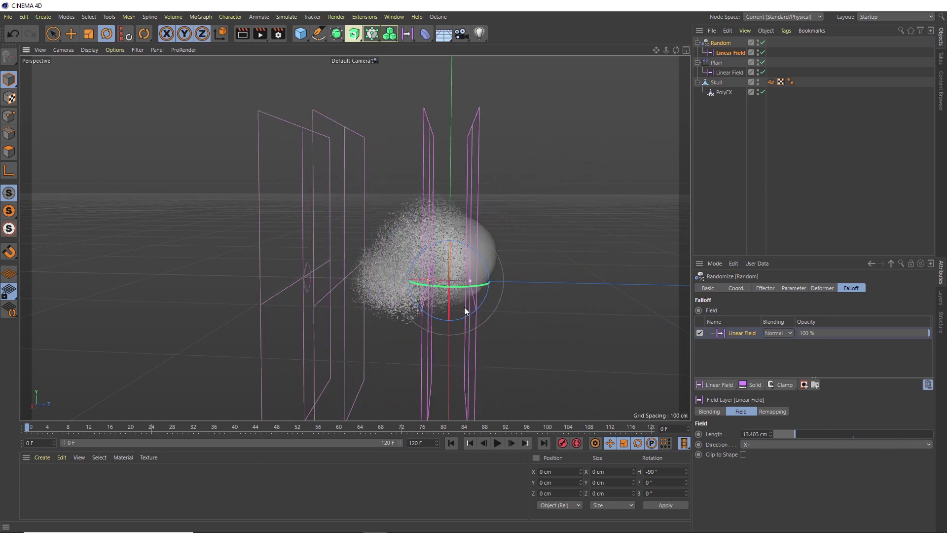
key("e")
left_click_drag(380, 283, 265, 289)
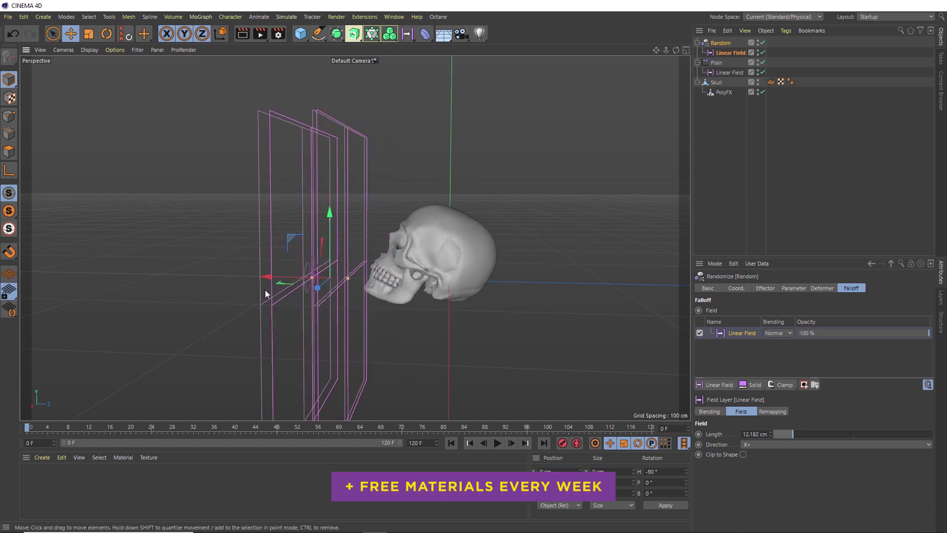
left_click(697, 63)
left_click(697, 43)
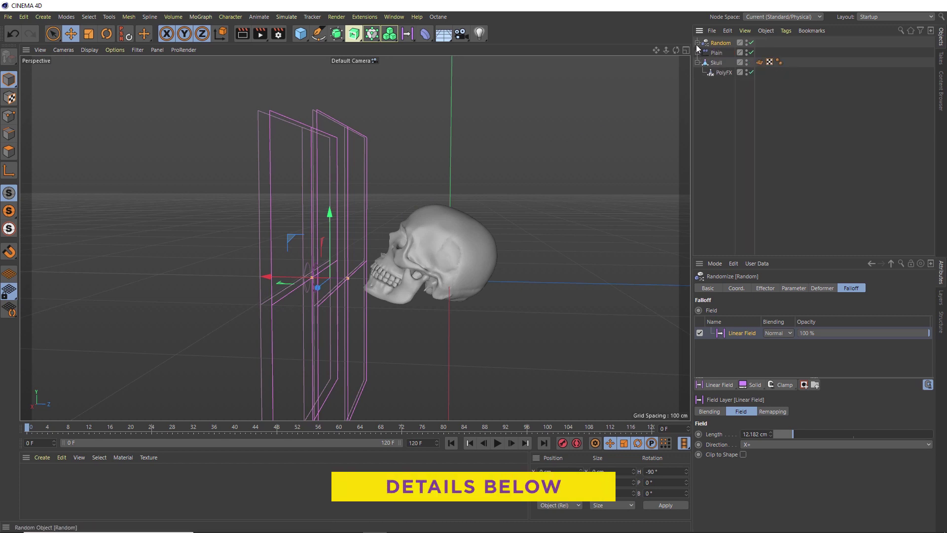
left_click(724, 43)
Step: Move the Random and Plain effectors together along Z to -19.496 cm
left_click(714, 53, "ctrl")
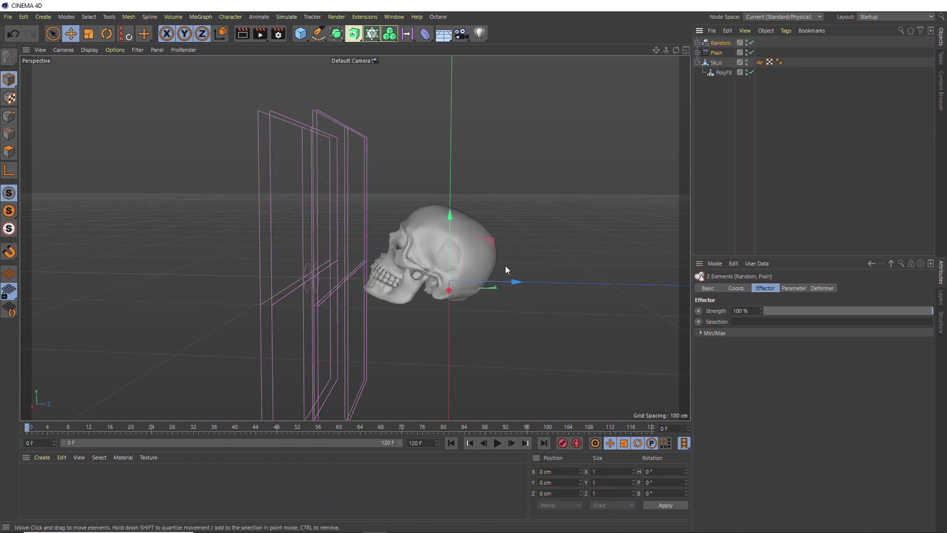
left_click_drag(508, 283, 471, 317)
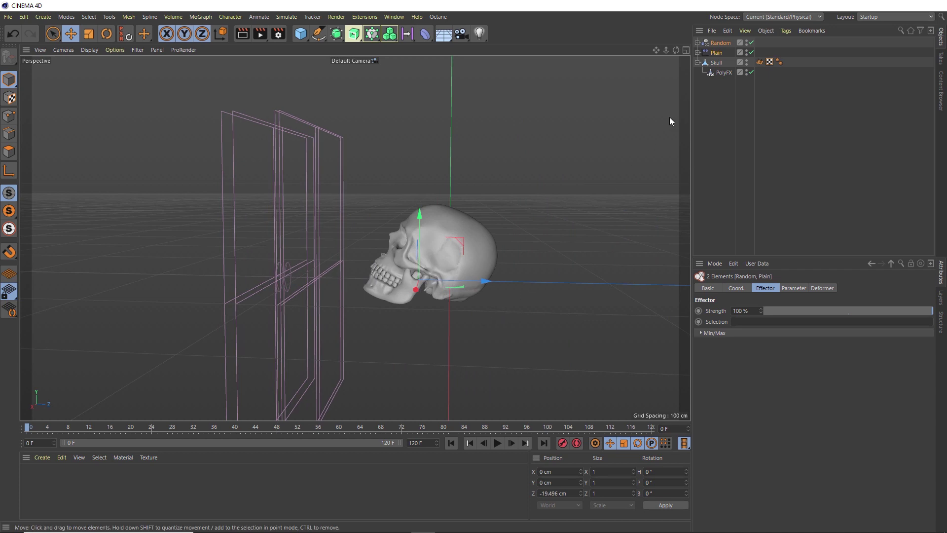
Step: Add a Shader effector to the selected PolyFX object
left_click(719, 74)
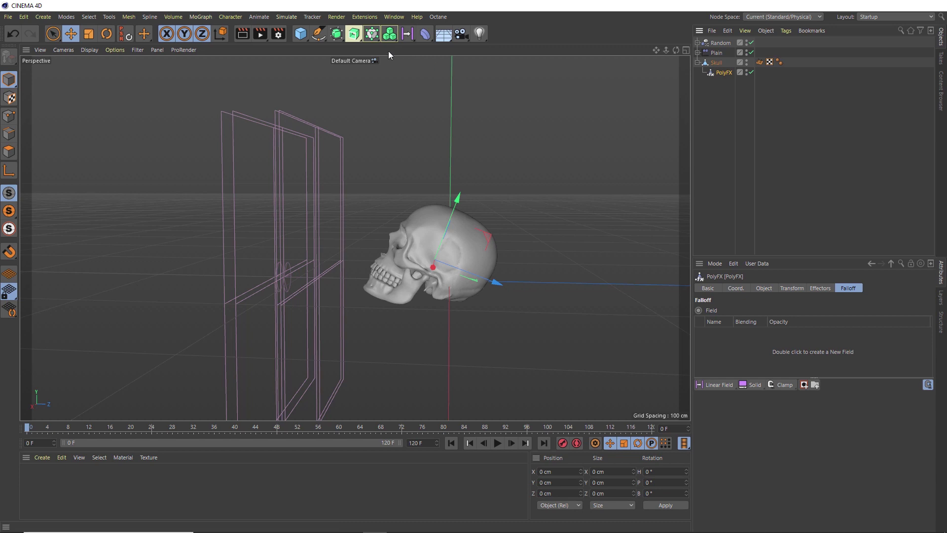
left_click(366, 40)
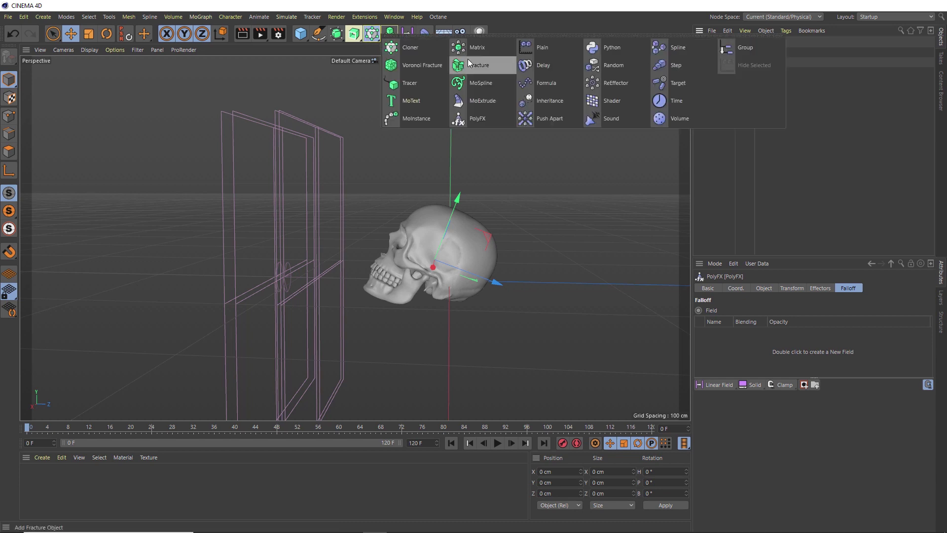
left_click(629, 102)
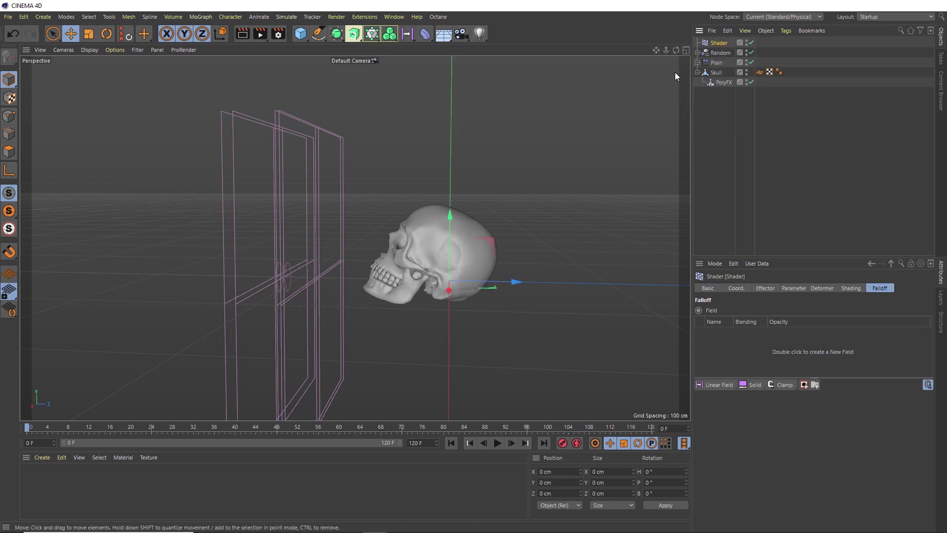
Step: Switch the Shader effector from Scale to Position, offsetting 20, 30 and 10 cm
left_click(789, 289)
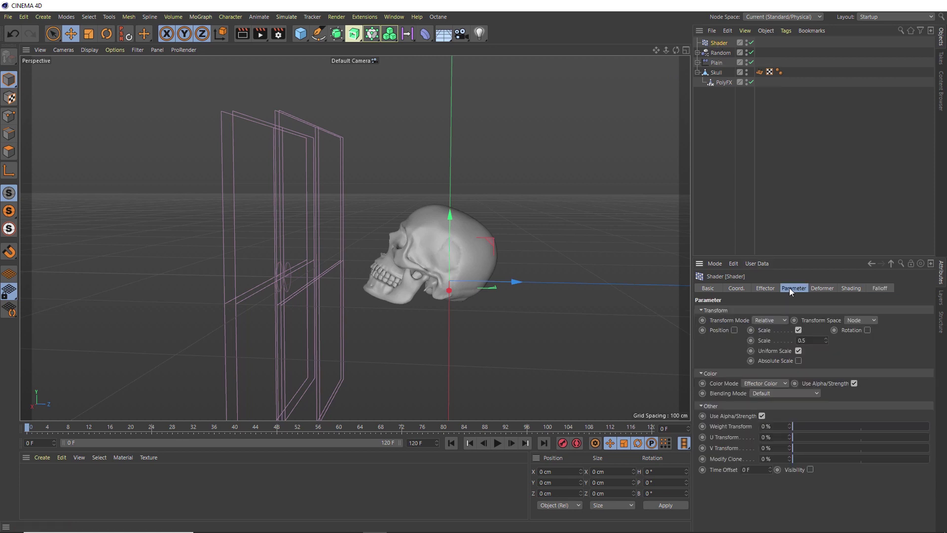
left_click(798, 331)
left_click(734, 330)
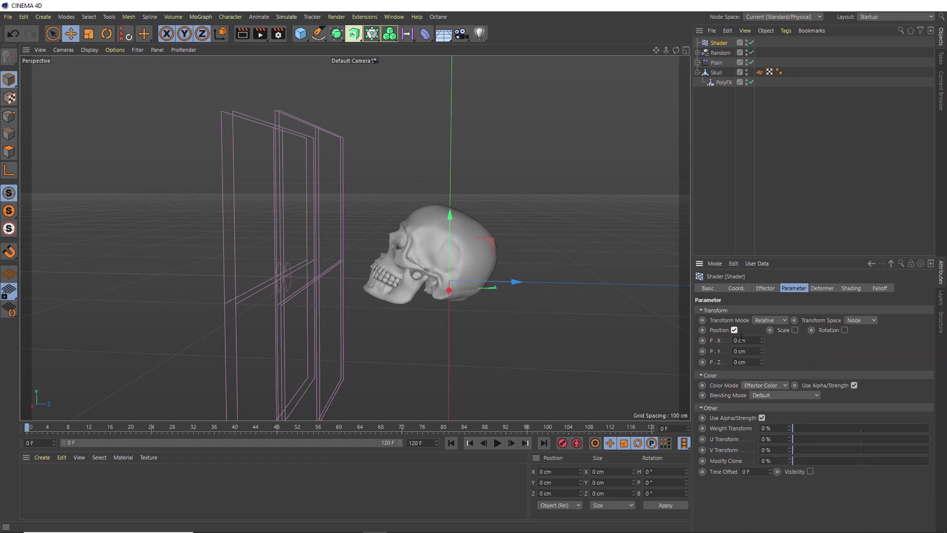
left_click(749, 342)
type("20")
key("Tab")
type("30")
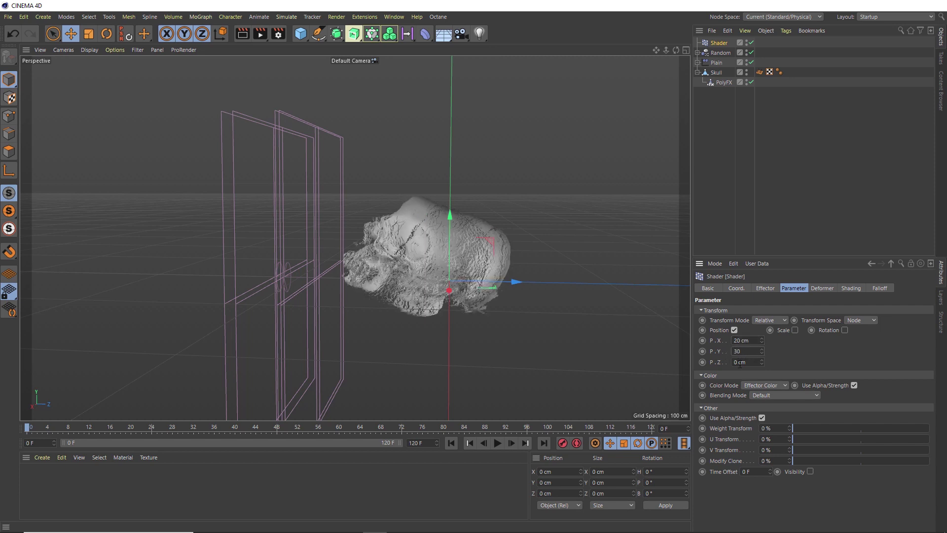
left_click(739, 362)
type("10")
key("Return")
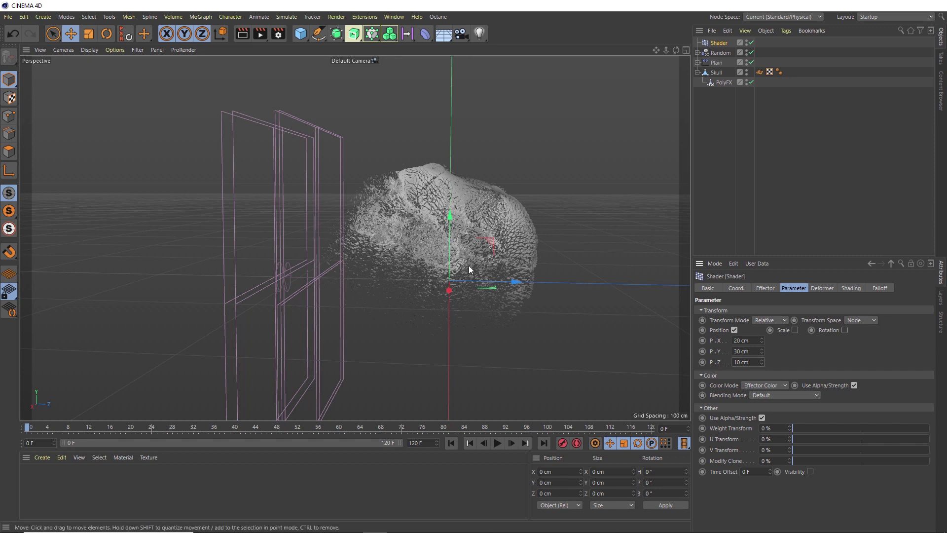
Step: Add a Linear Field to the Shader effector's falloff, turned -90° with a shortened length
left_click(878, 288)
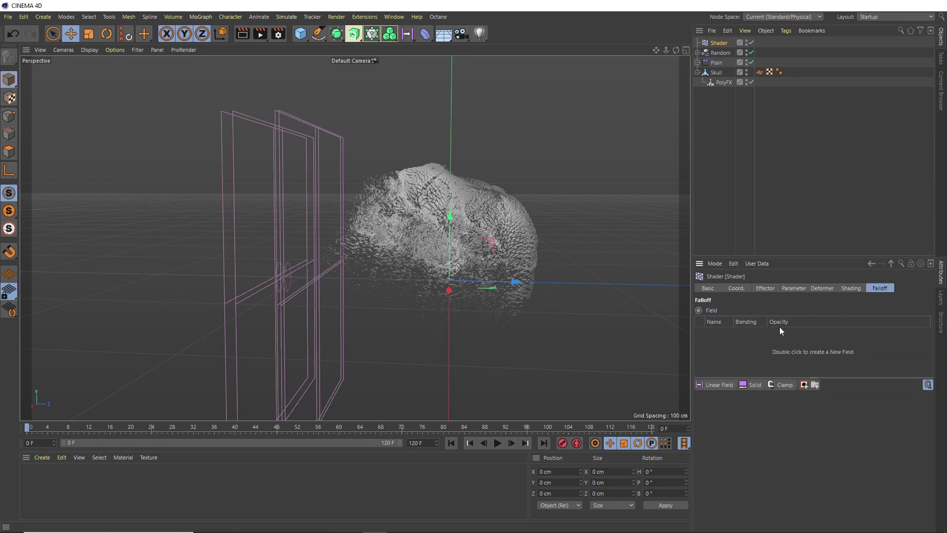
left_click_drag(709, 383, 740, 395)
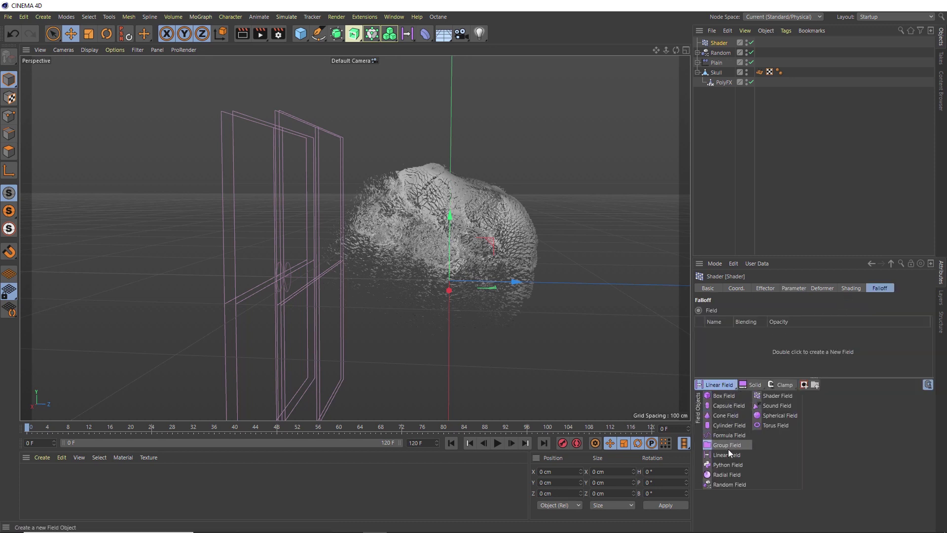
left_click_drag(729, 450, 728, 453)
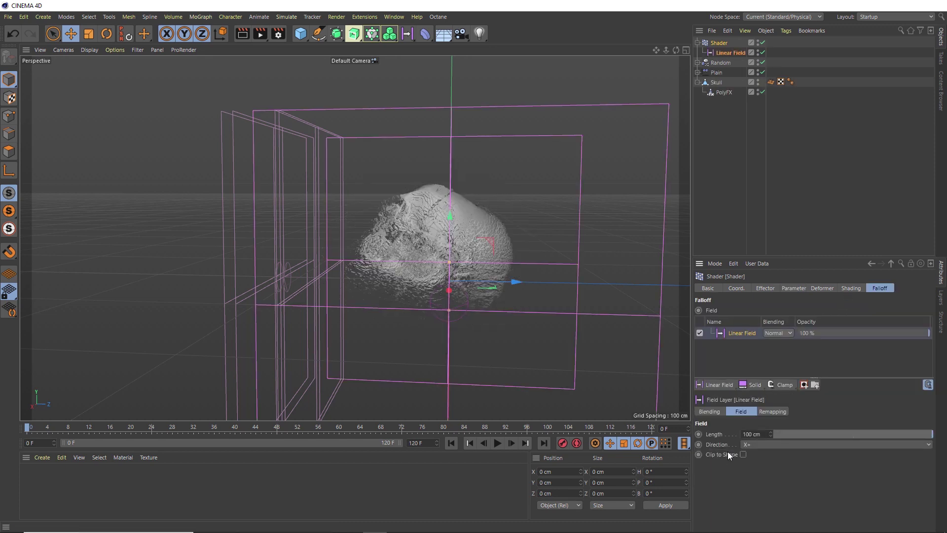
left_click(729, 53)
key("r")
left_click_drag(476, 285, 355, 277)
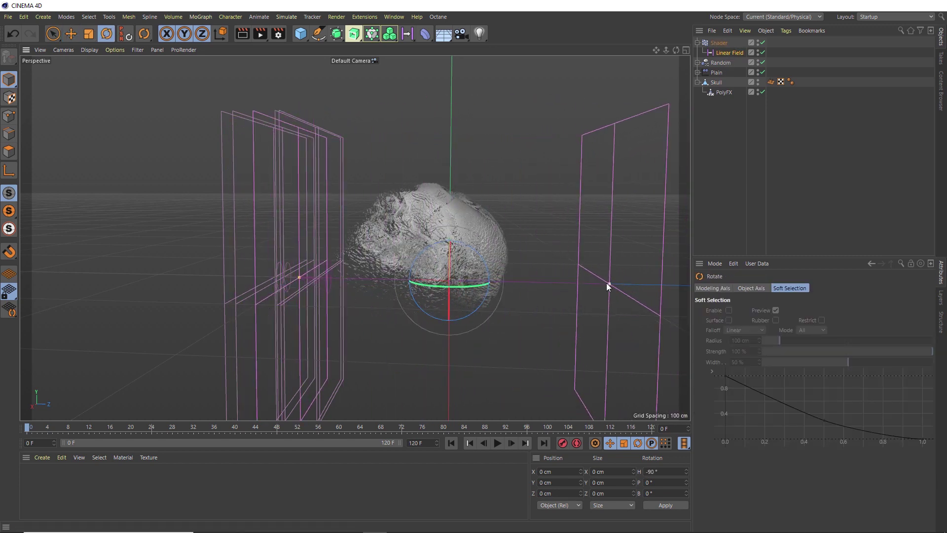
left_click_drag(607, 283, 227, 308)
key("e")
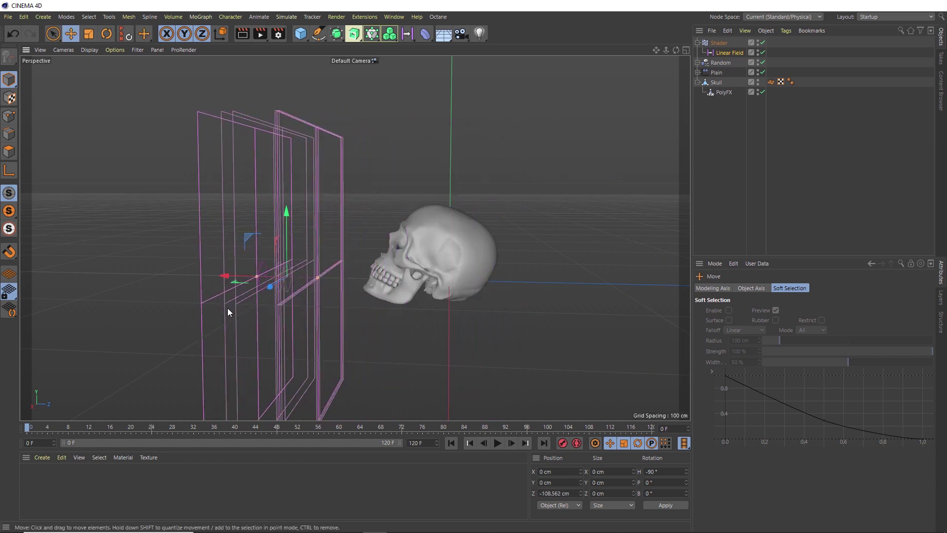
Step: Assign a Noise shader to the Shader effector's shading settings
left_click(697, 43)
left_click(709, 42)
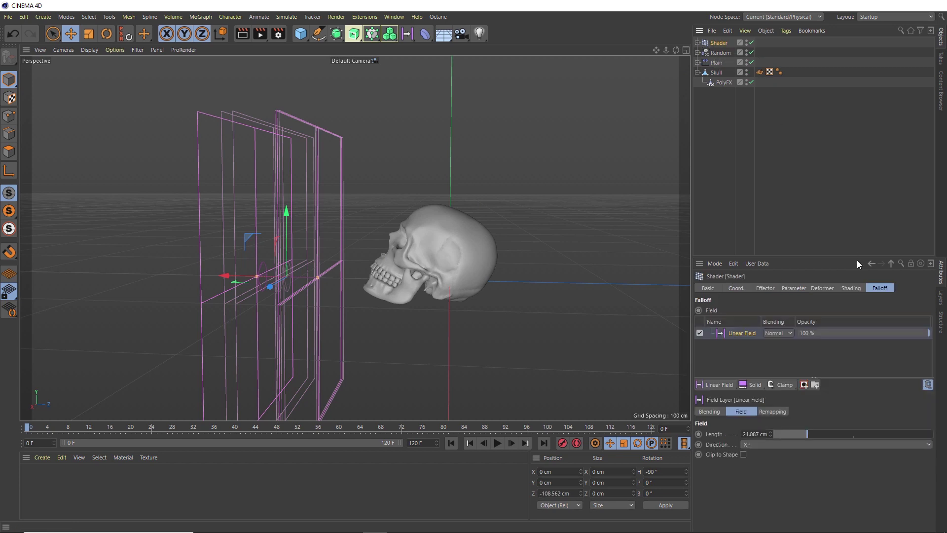
left_click(850, 288)
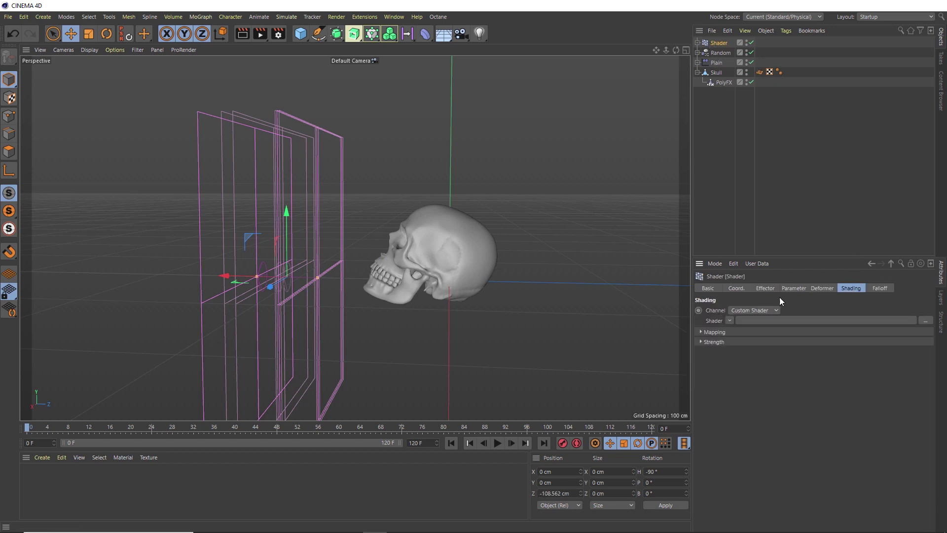
left_click(730, 320)
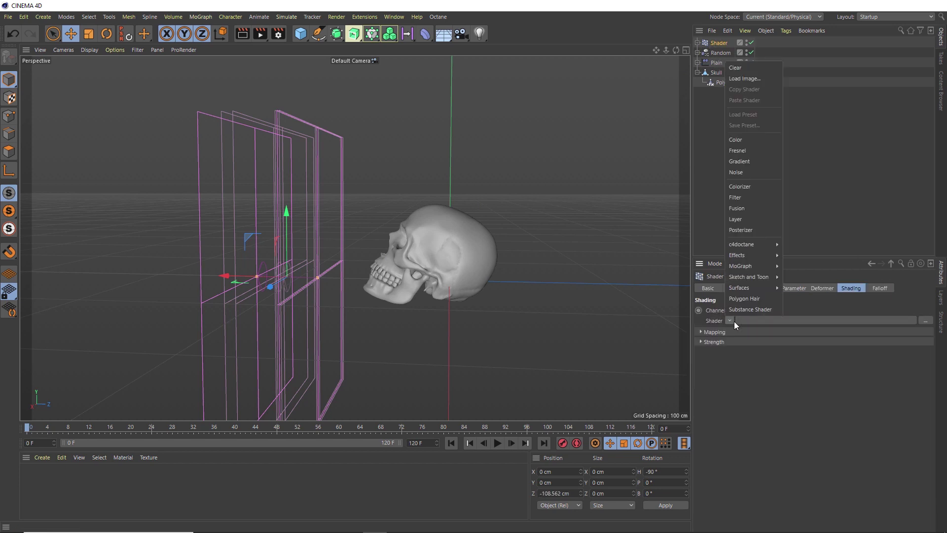
left_click(740, 176)
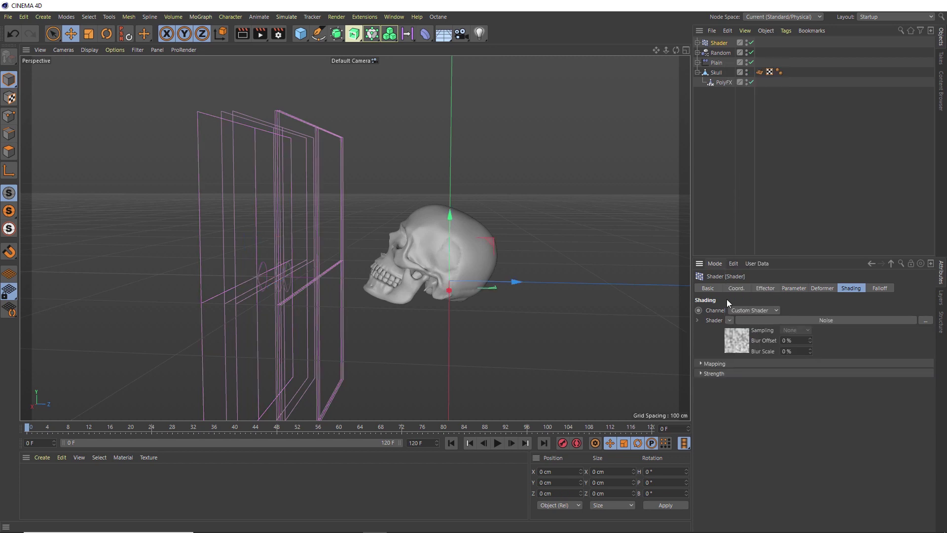
left_click(732, 332)
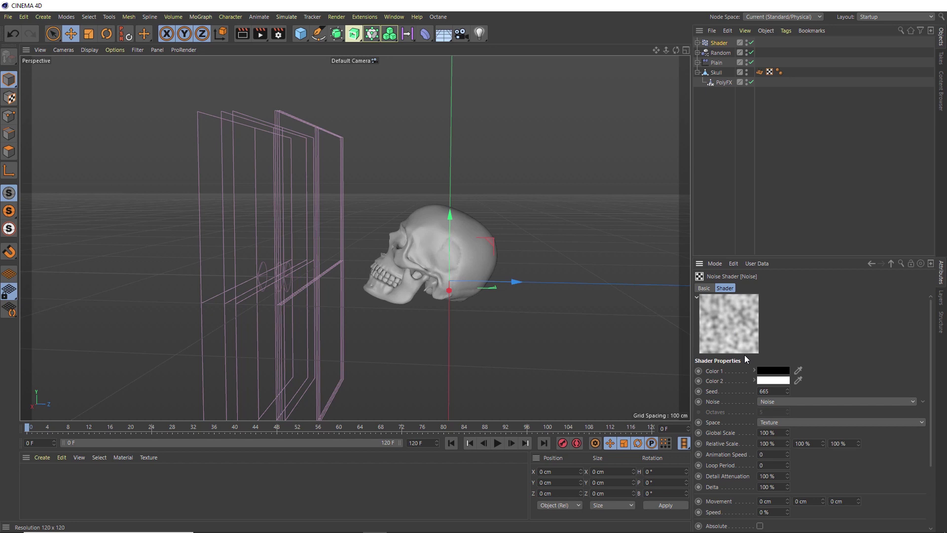
Step: Set the Noise shader to Turbulence with a Global Scale of 400 %
left_click(773, 404)
left_click(778, 290)
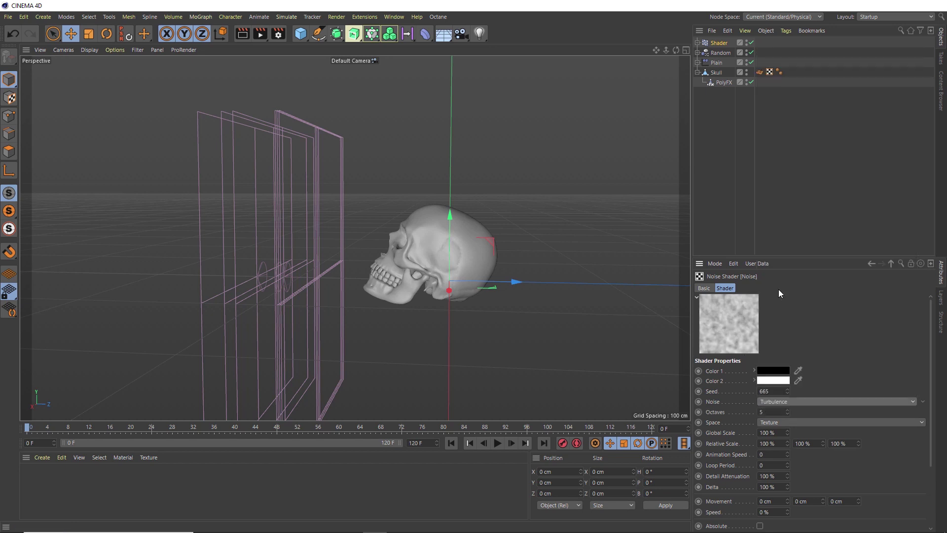
double_click(763, 433)
type("400")
key("Return")
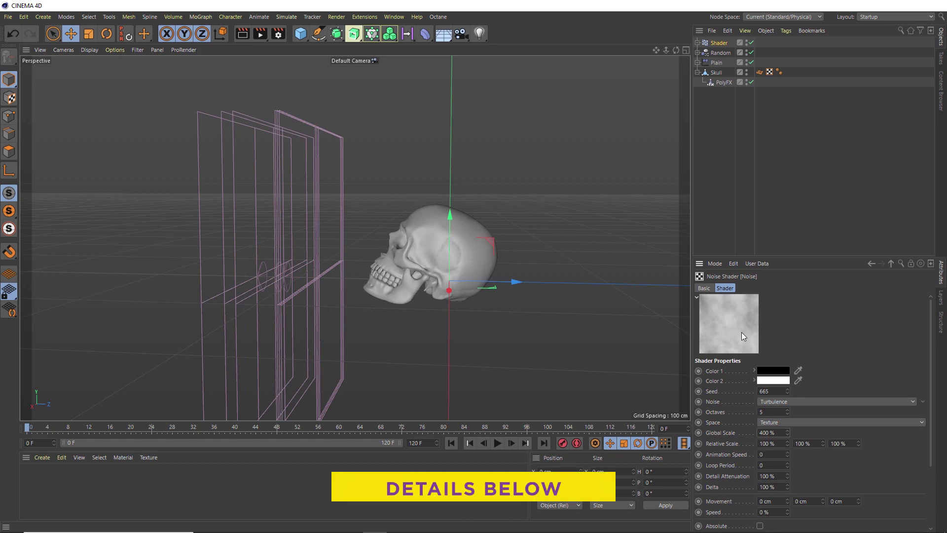
Step: Move the Plain, Shader and Random effectors together along Z to -1.804 cm
left_click(716, 63)
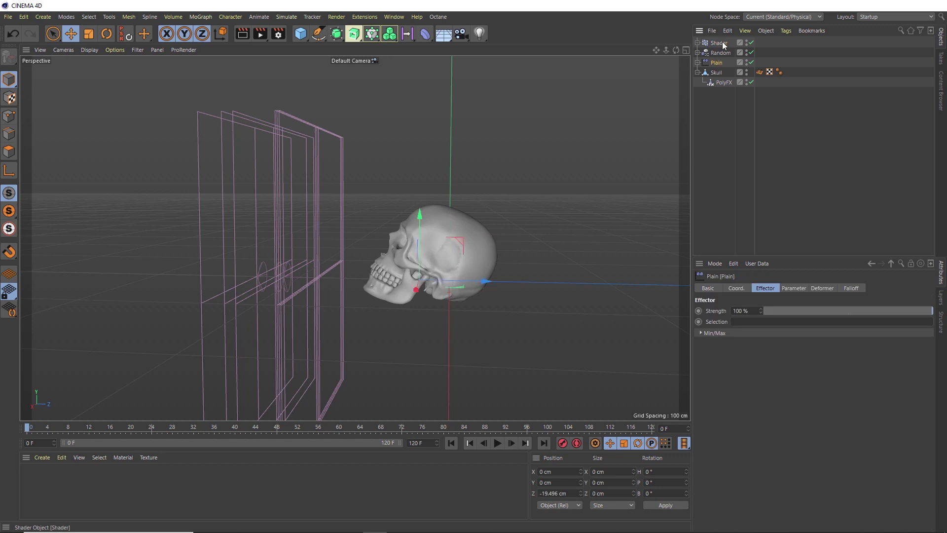
left_click(718, 42, "shift")
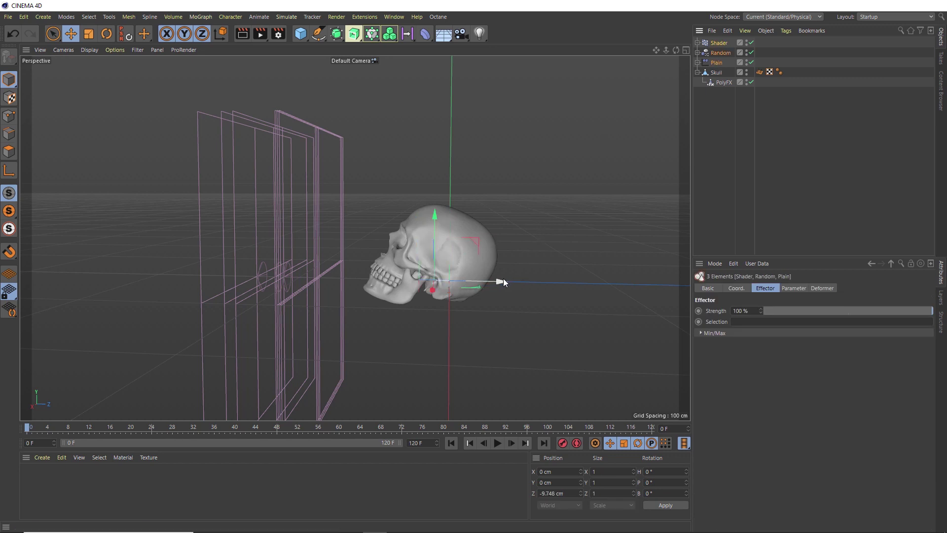
left_click_drag(499, 280, 511, 334)
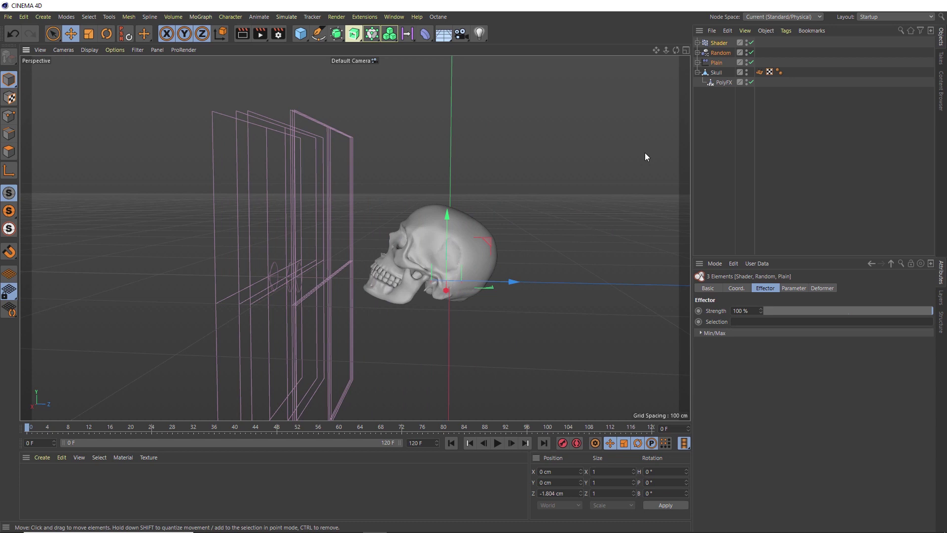
Step: Add a Time effector to PolyFX and play the animation up to frame 48
left_click(726, 83)
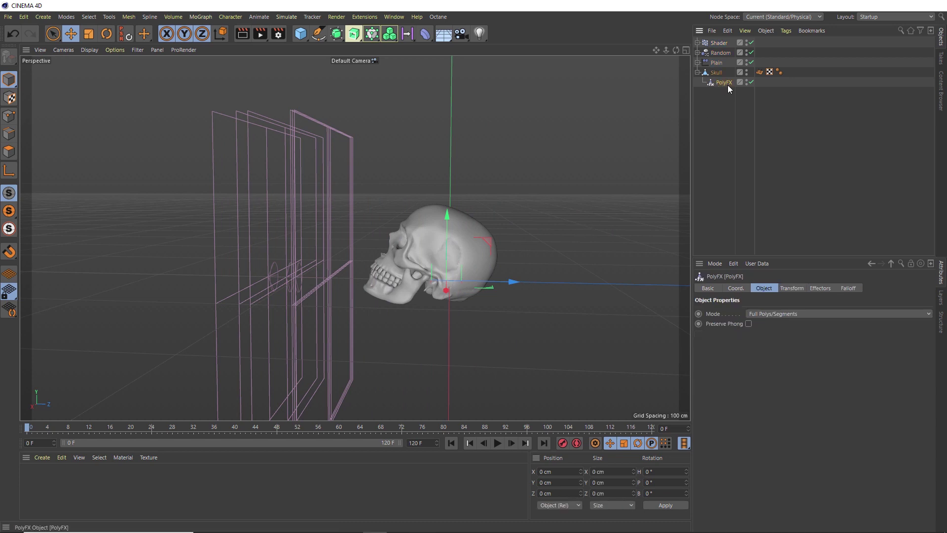
left_click(385, 38)
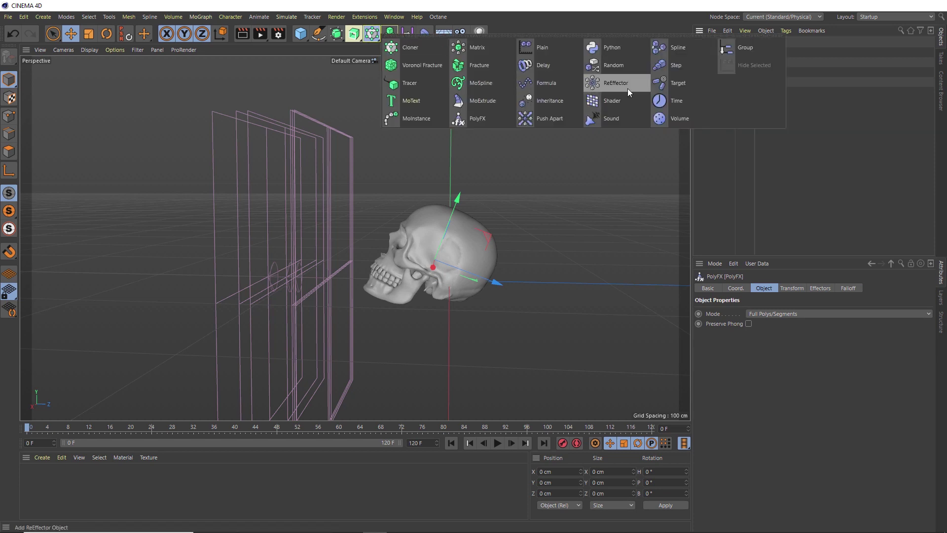
left_click(672, 103)
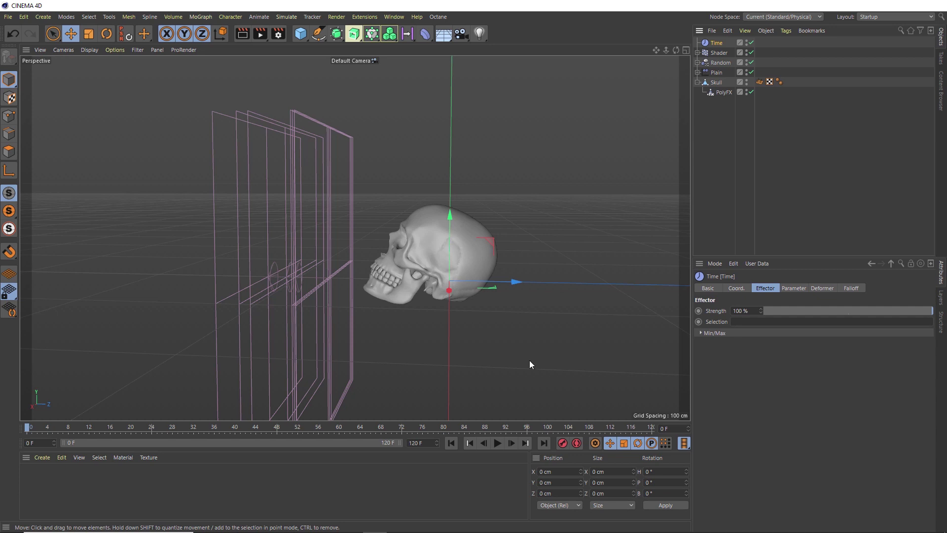
left_click(499, 442)
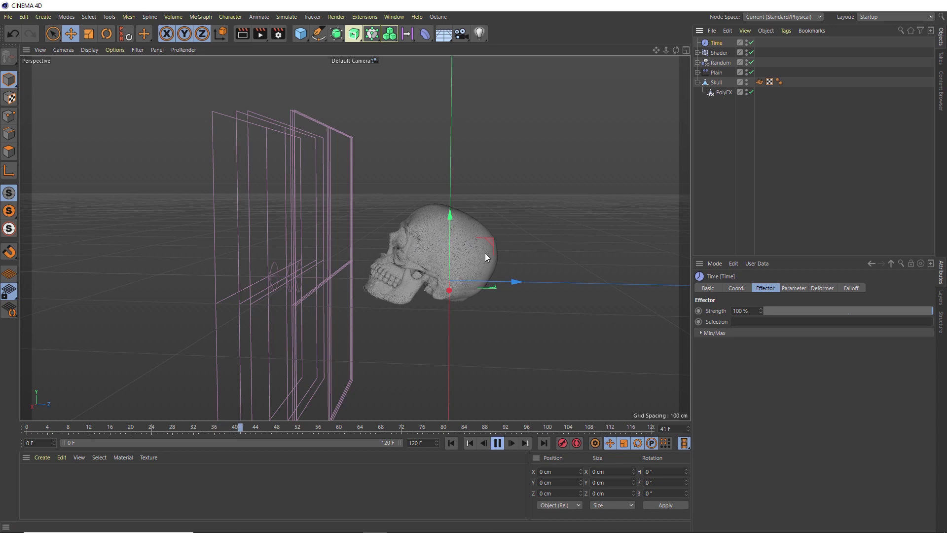
left_click(499, 443)
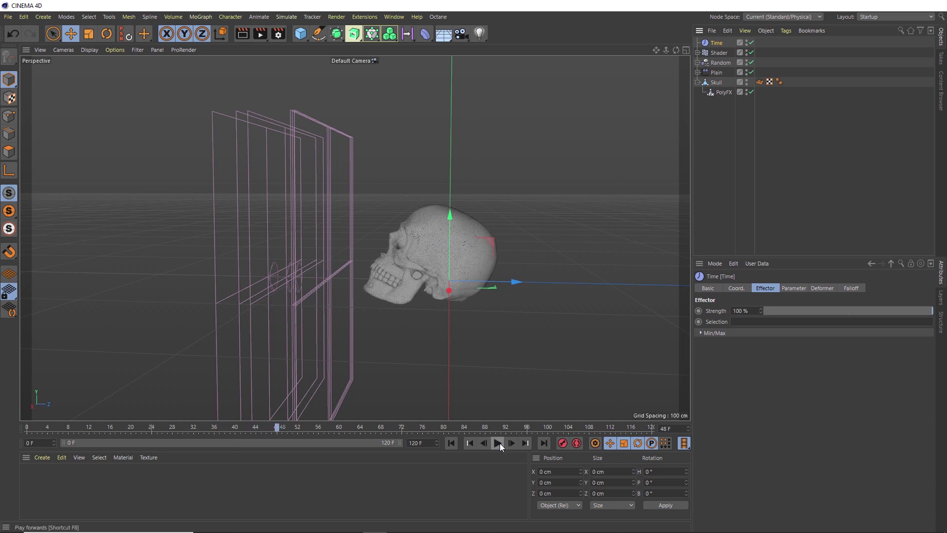
Step: In the Time effector, replace Rotation with Position and set P.Y to 20 cm
left_click(793, 288)
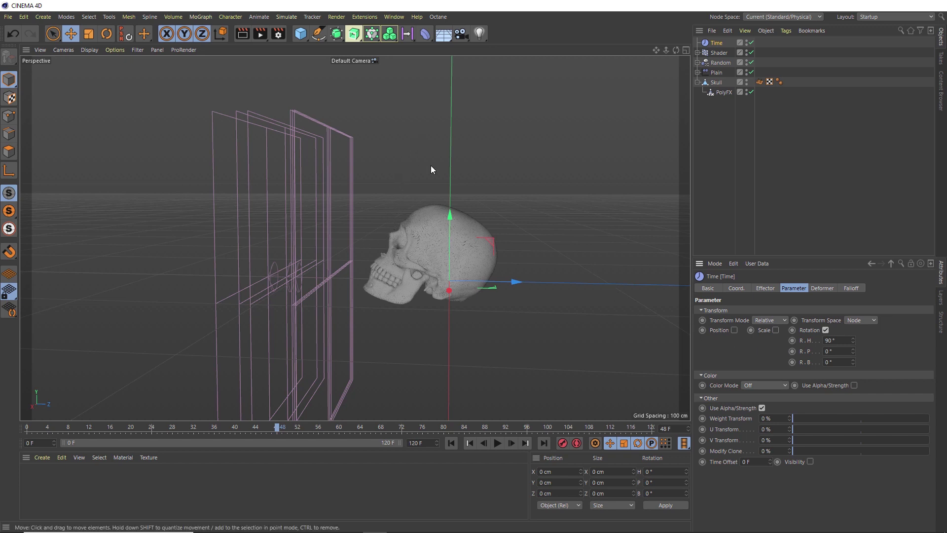
left_click(826, 330)
left_click(733, 330)
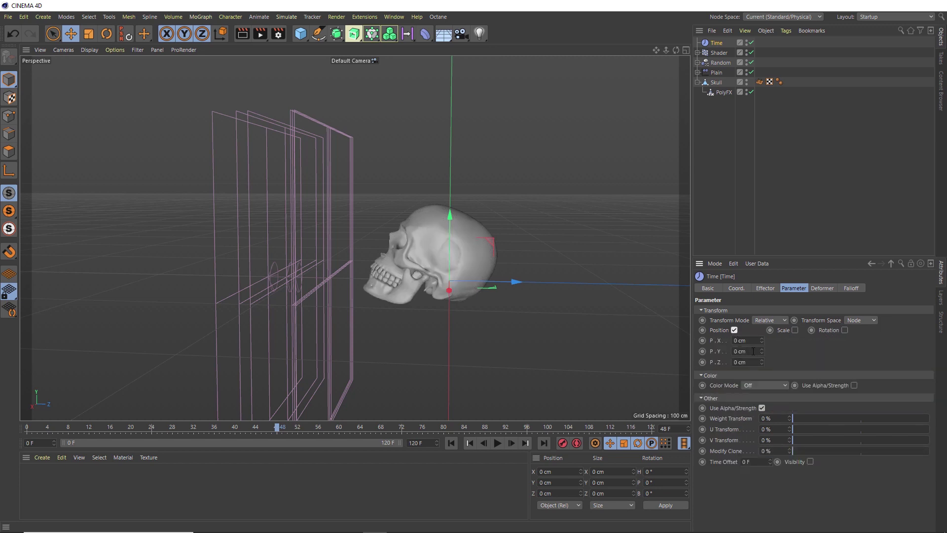
left_click(735, 351)
type("20")
key("Return")
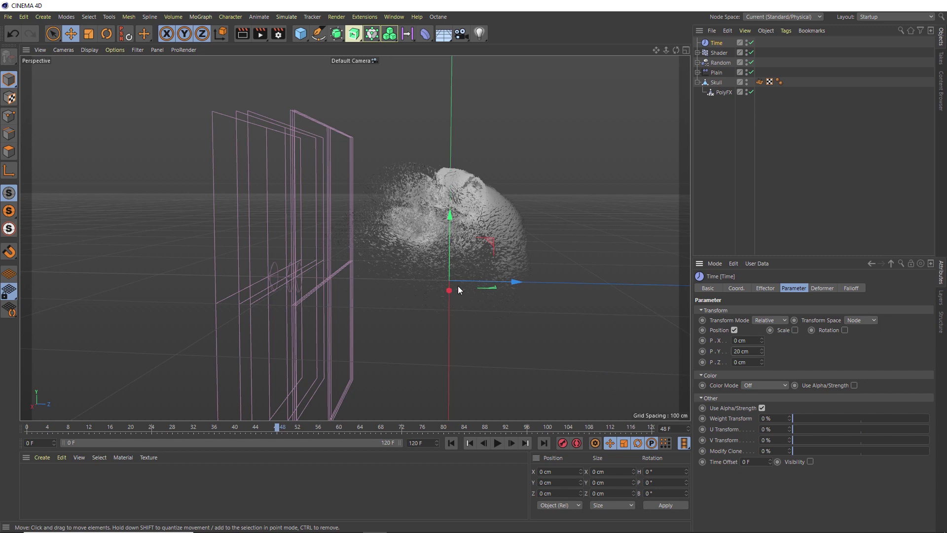
Step: Add a Linear Field to the Time effector's falloff
left_click(851, 289)
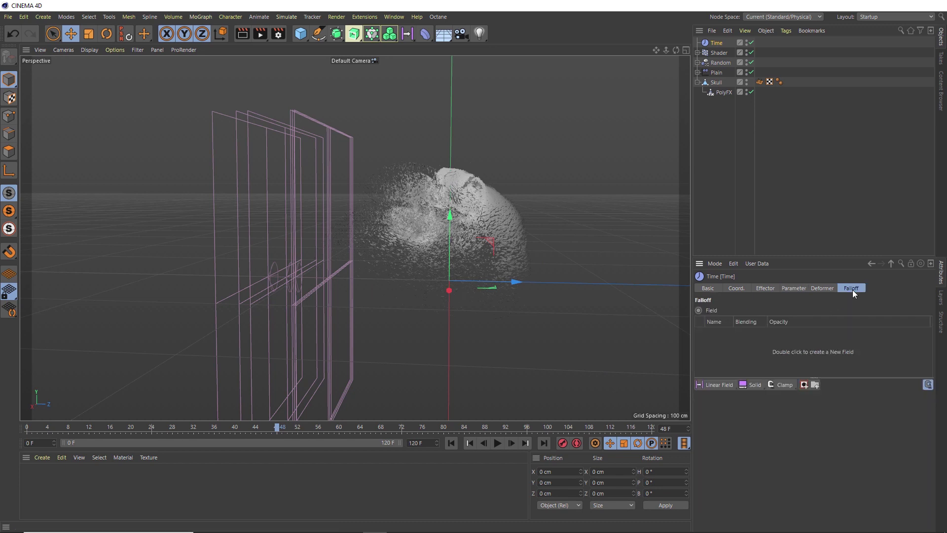
left_click(718, 384)
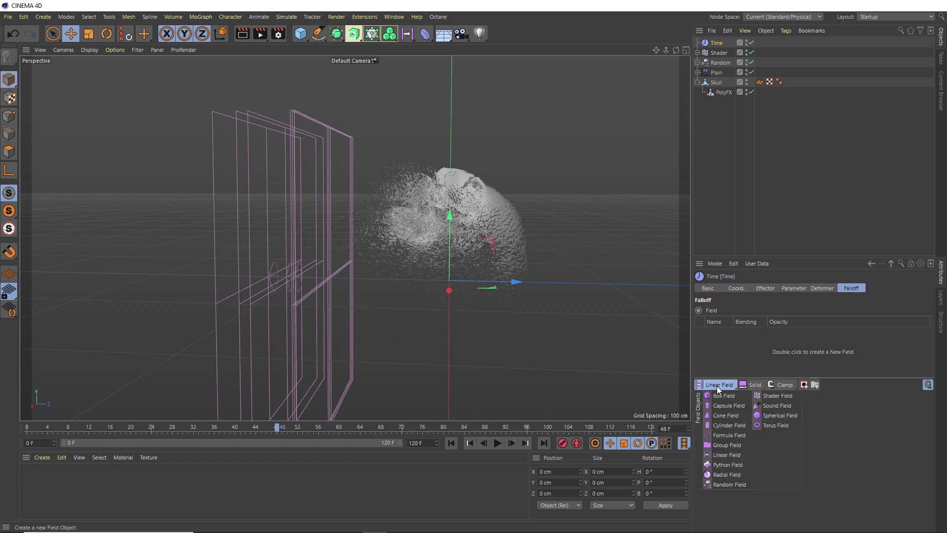
left_click(724, 454)
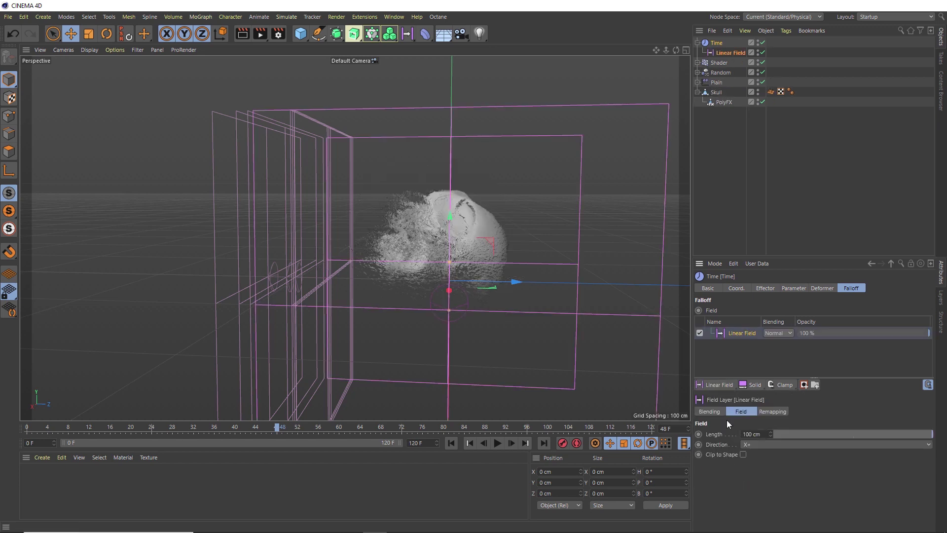
Step: Rotate the Linear Field to -90° and move it left of the skull to Z -119.708 cm
left_click(729, 52)
key("r")
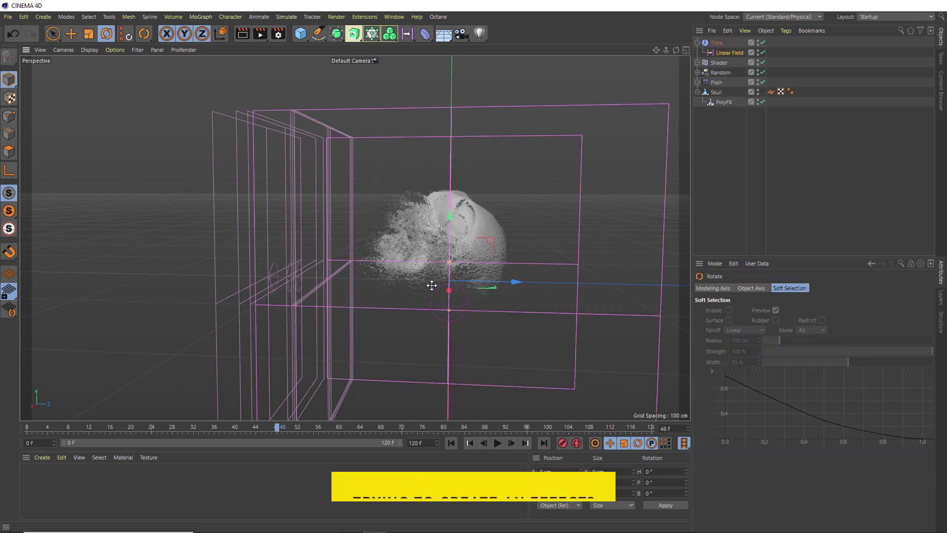
left_click_drag(434, 284, 360, 254)
key("e")
left_click_drag(602, 288, 236, 285)
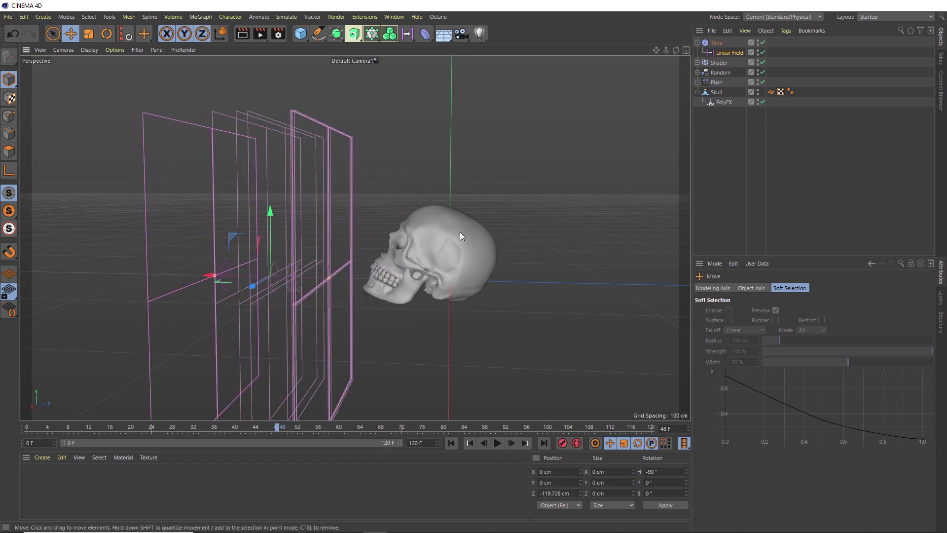
left_click(697, 43)
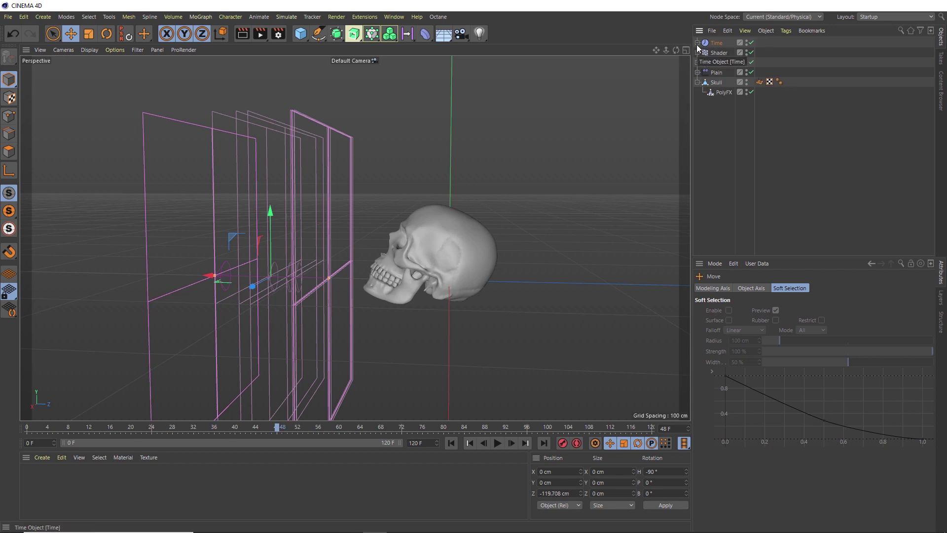
Step: Add a Step effector to the PolyFX setup
left_click(720, 95)
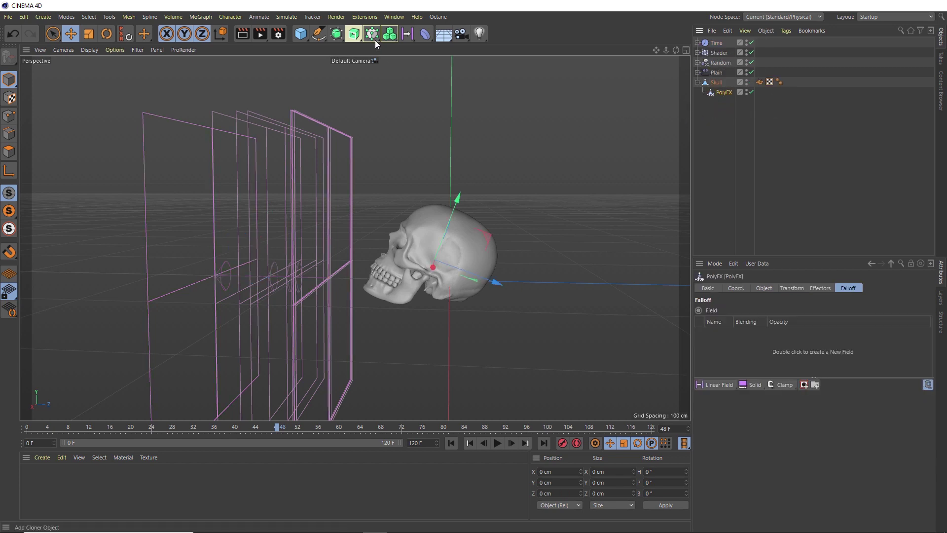
left_click(389, 34)
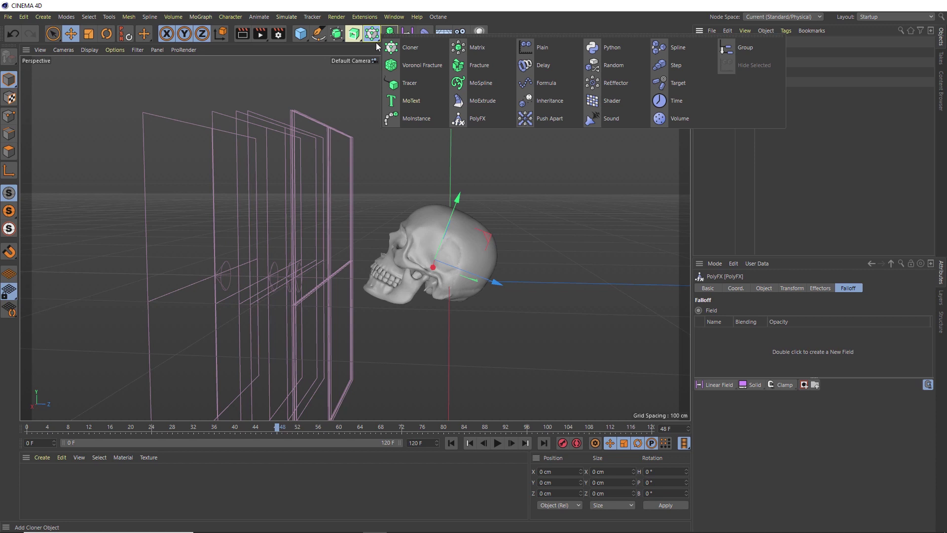
left_click(671, 66)
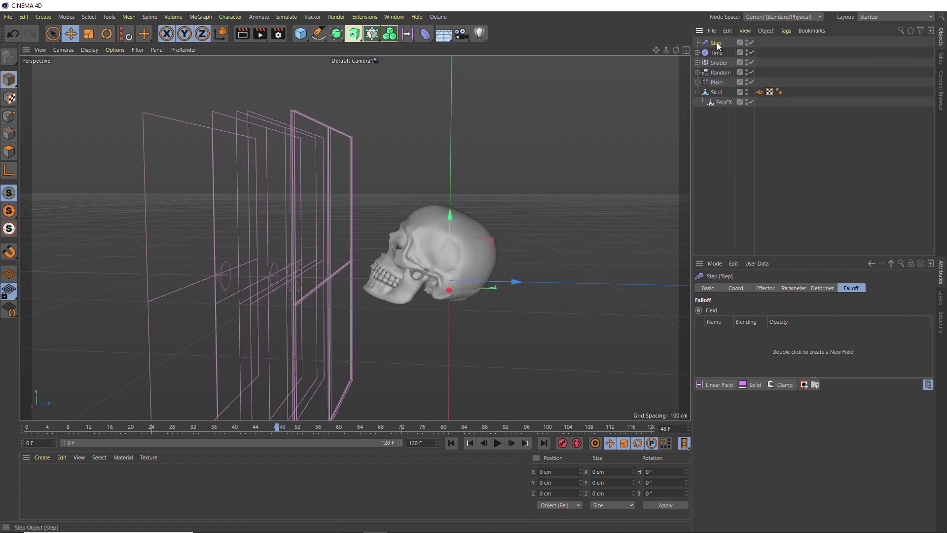
Step: In the Step effector, replace Scale with Position and set P.Y to 20 cm
left_click(794, 289)
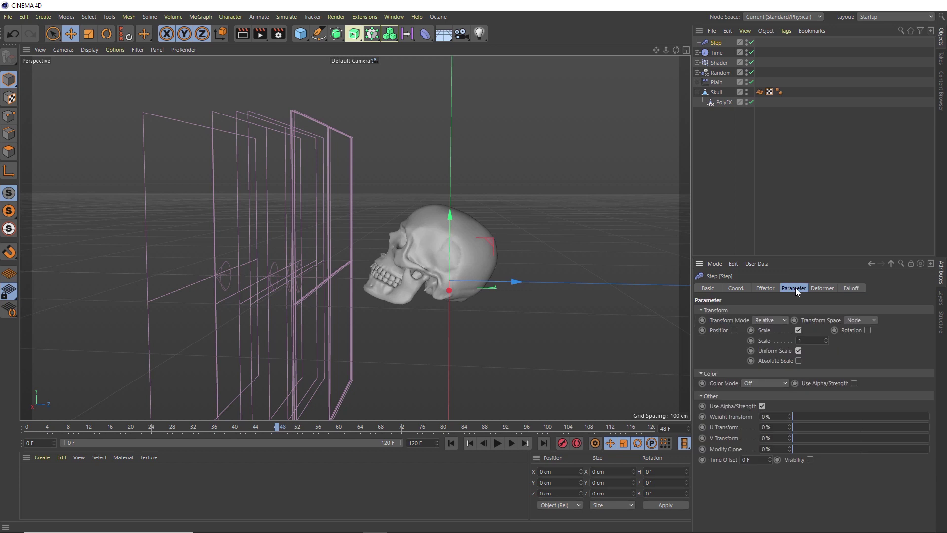
left_click(798, 330)
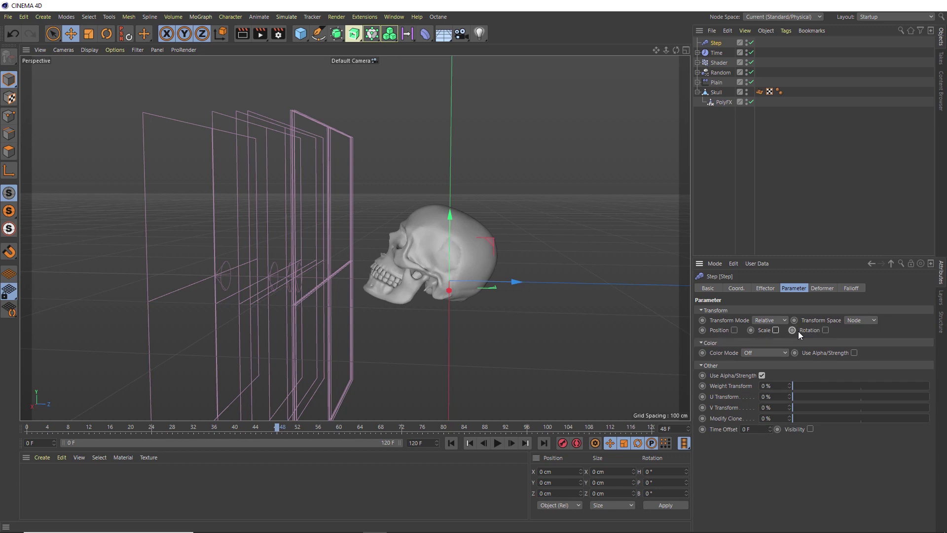
left_click(734, 330)
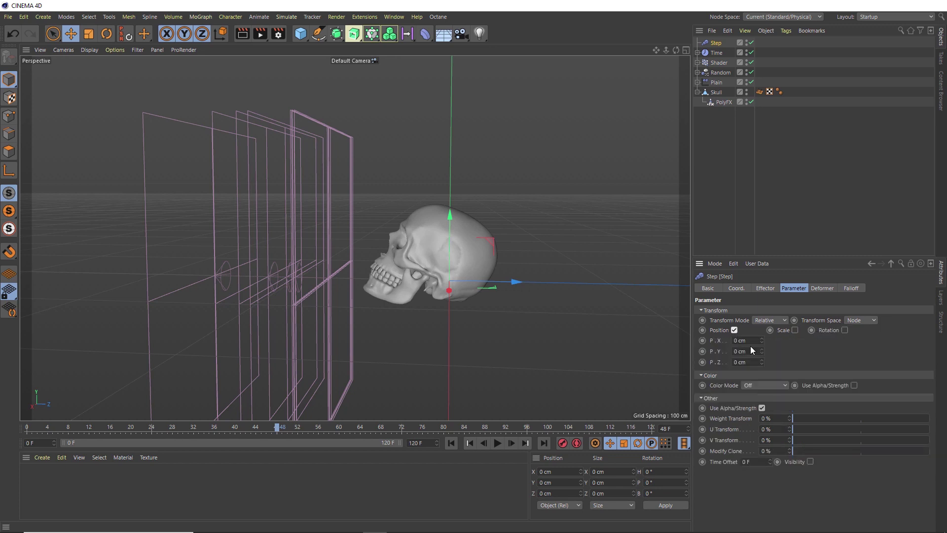
left_click(737, 351)
type("20")
key("Return")
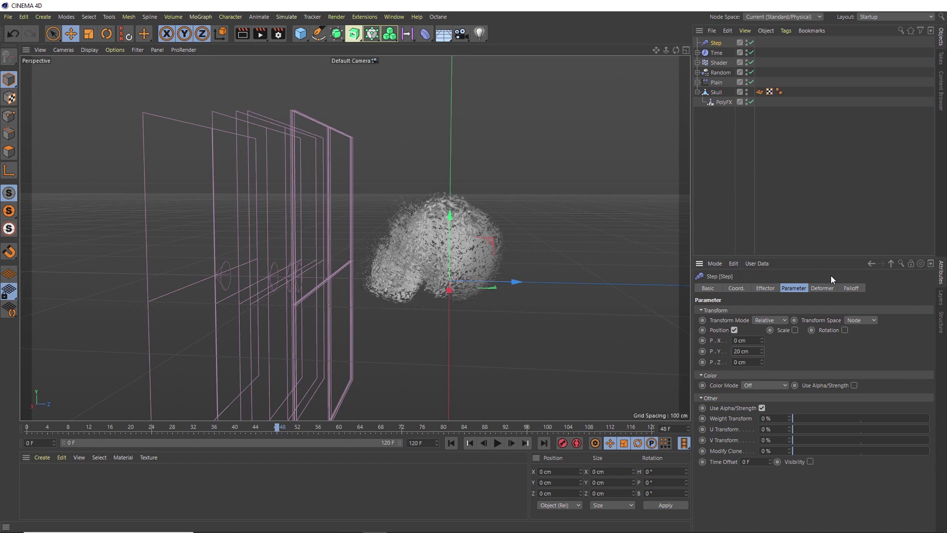
Step: Add a Linear Field to the Step effector, turned to -90° with 17.36 cm length
left_click(848, 289)
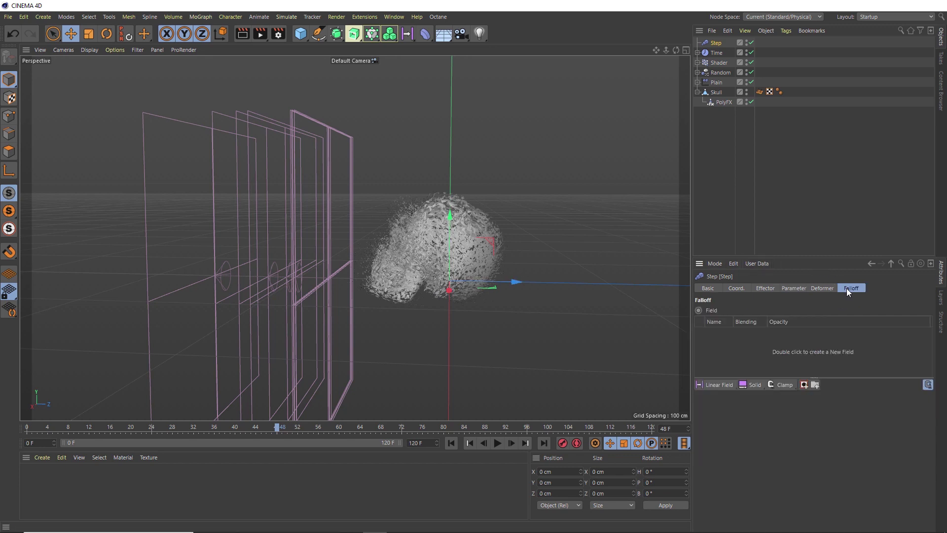
left_click(720, 384)
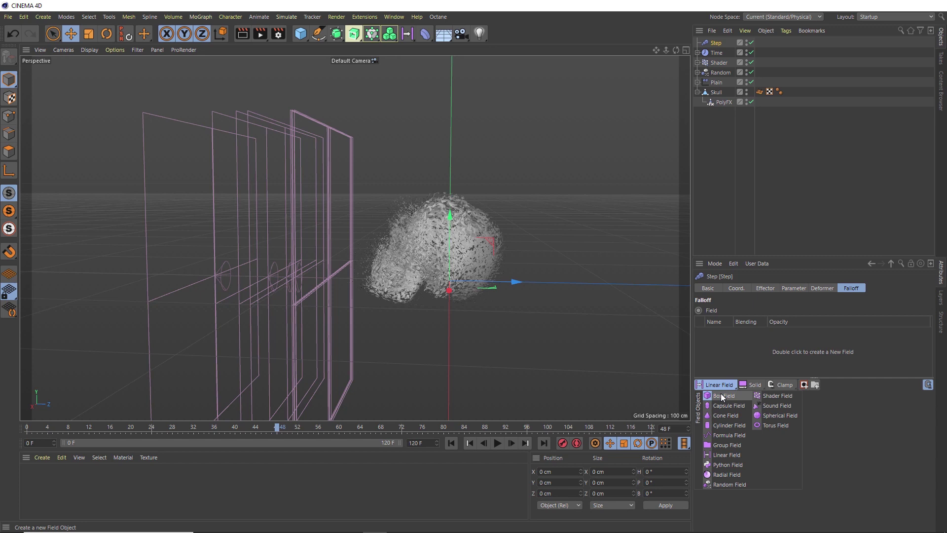
left_click(724, 454)
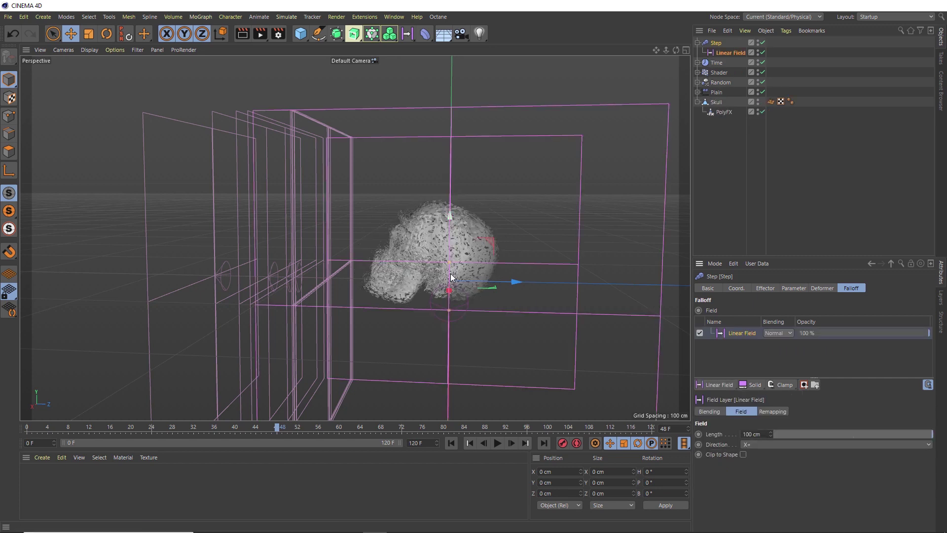
key("r")
left_click_drag(451, 284, 370, 288)
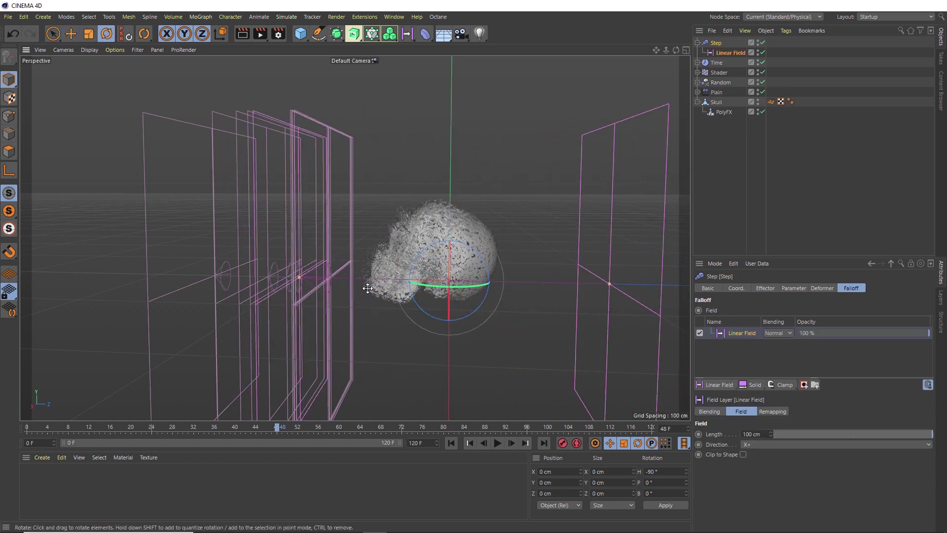
left_click_drag(609, 283, 242, 276)
key("e")
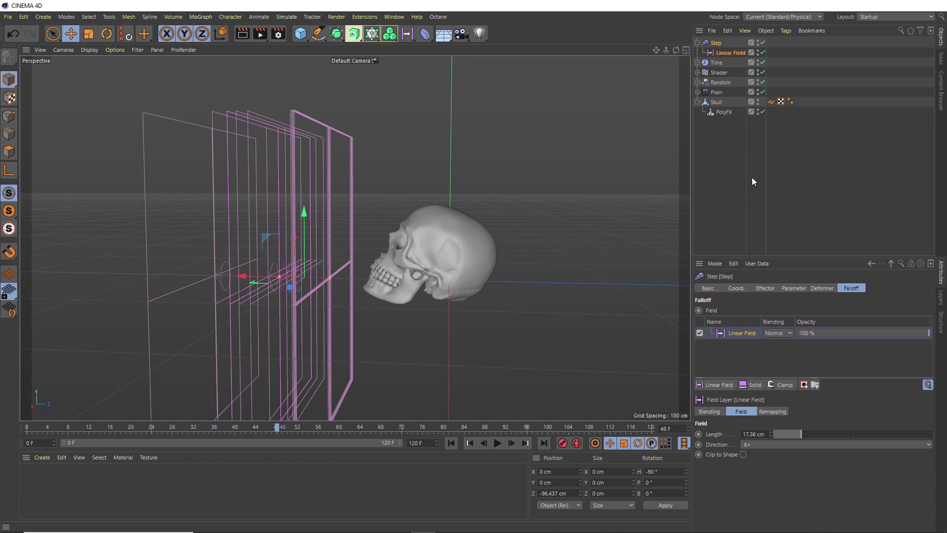
Step: Reorder PolyFX's effector list to Step, Time, Shader, Random, Plain
left_click(724, 112)
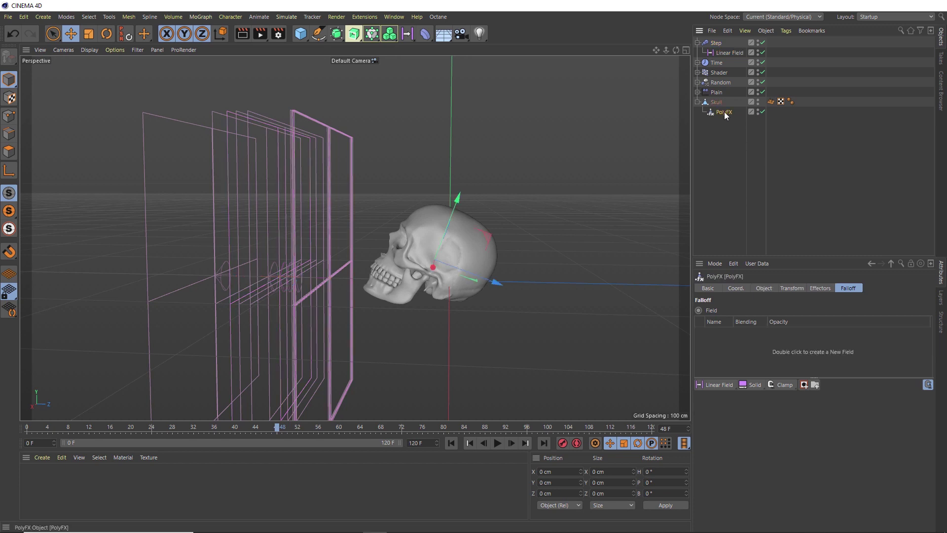
left_click(822, 288)
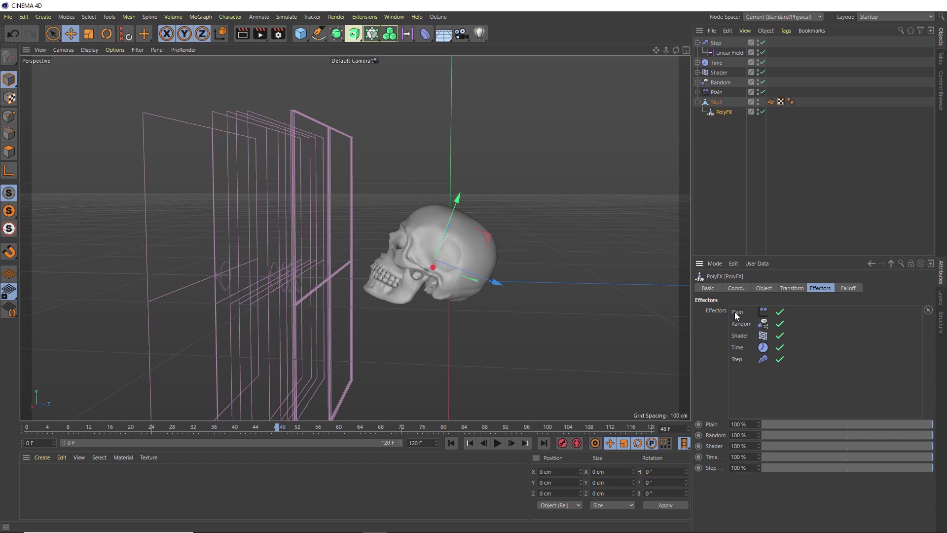
mouse_move(735, 312)
left_mouse_down()
mouse_move(740, 366)
mouse_move(740, 308)
mouse_move(740, 319)
left_mouse_up()
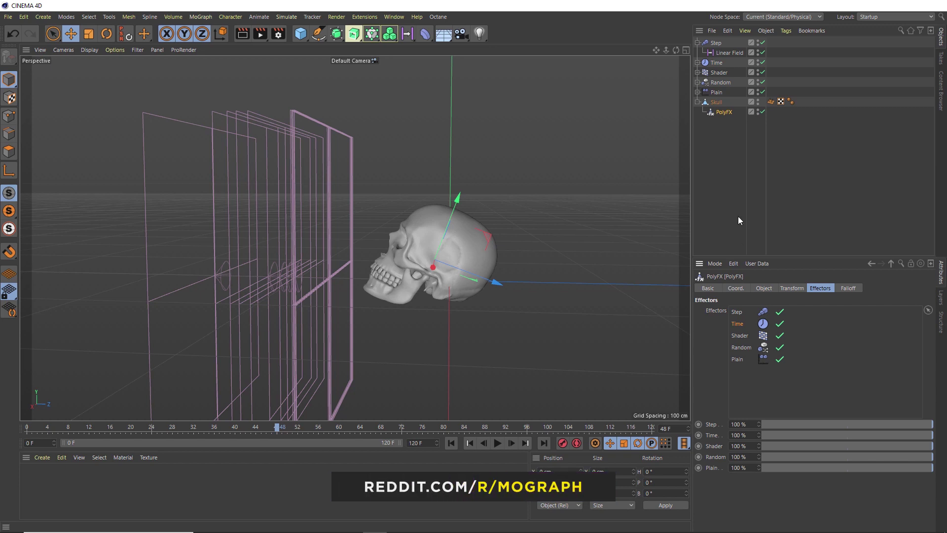
Step: Group Step through Plain with Alt+G into a null named 'Effectors', then rewind to frame 0
left_click(718, 93)
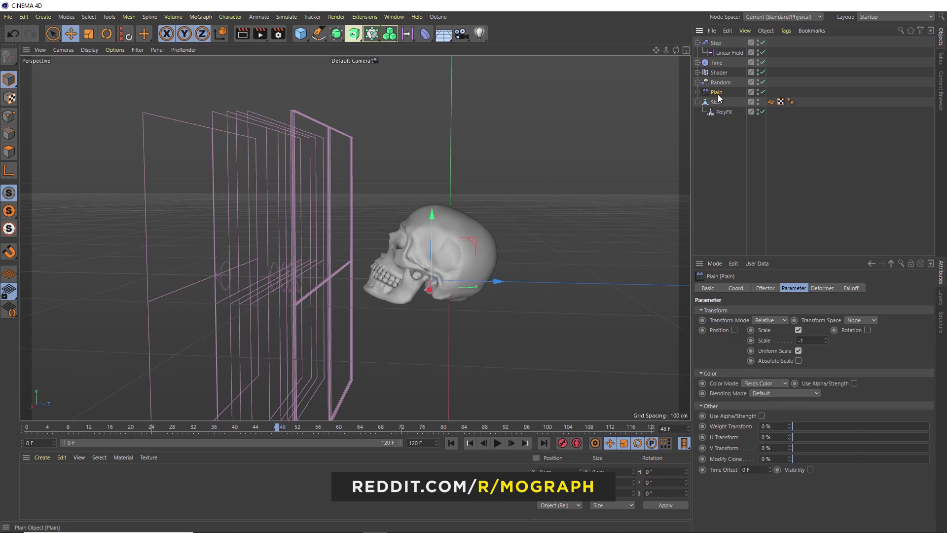
left_click(716, 44, "shift")
key("alt+g")
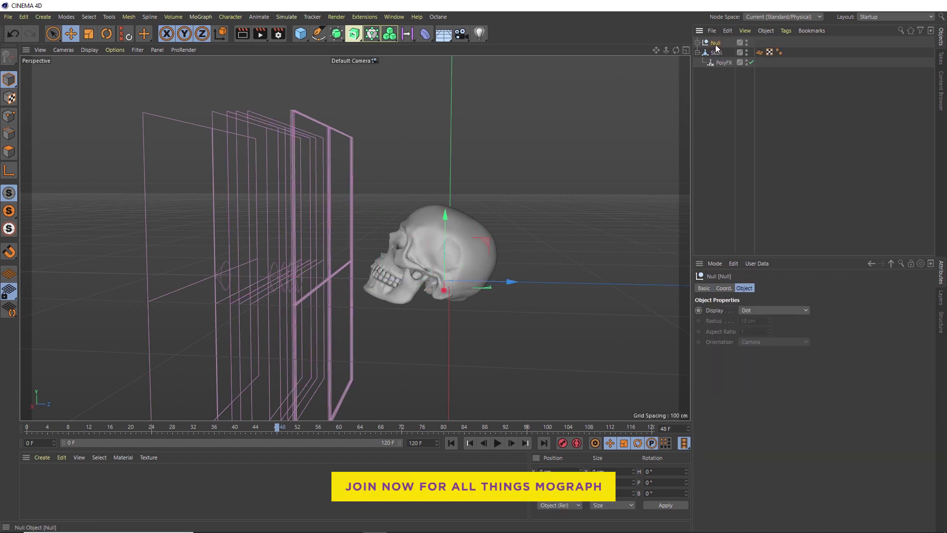
double_click(716, 43)
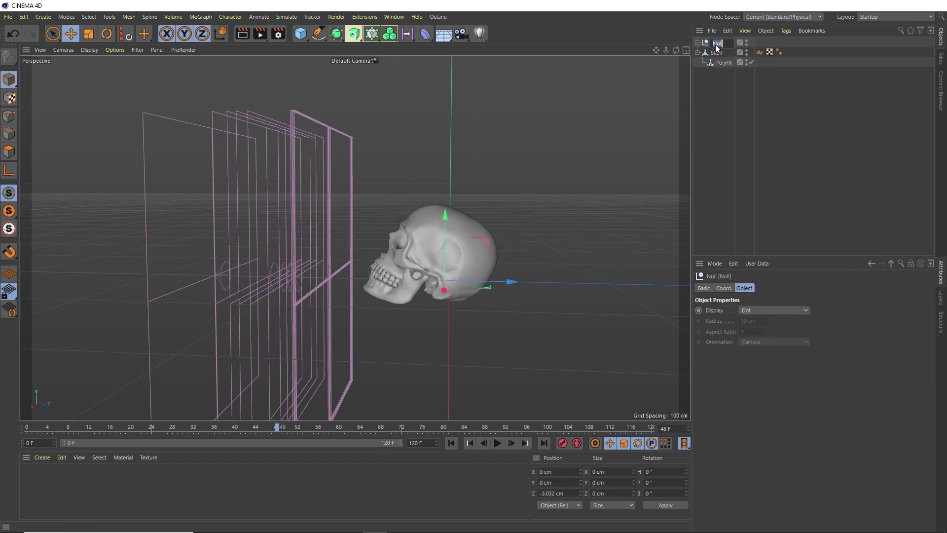
type("E")
type("ffectors")
key("Return")
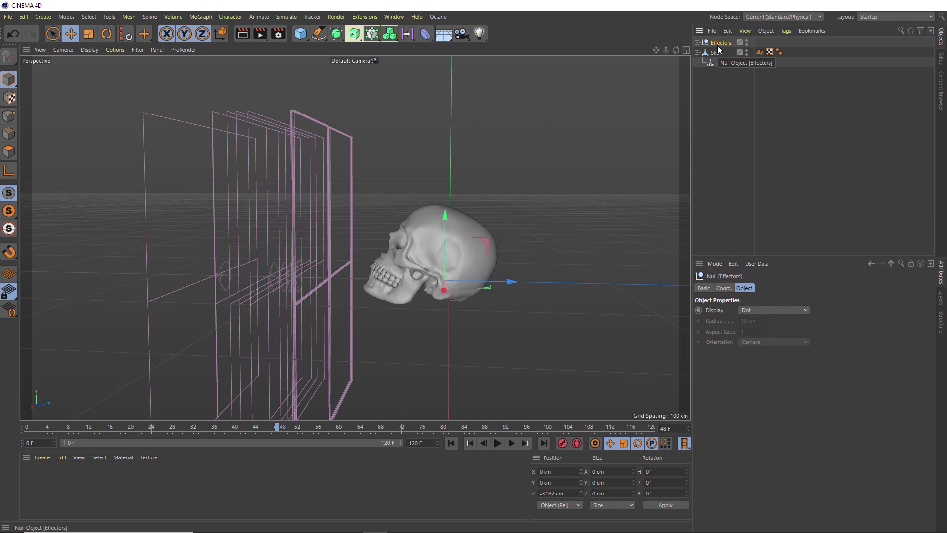
left_click(723, 79)
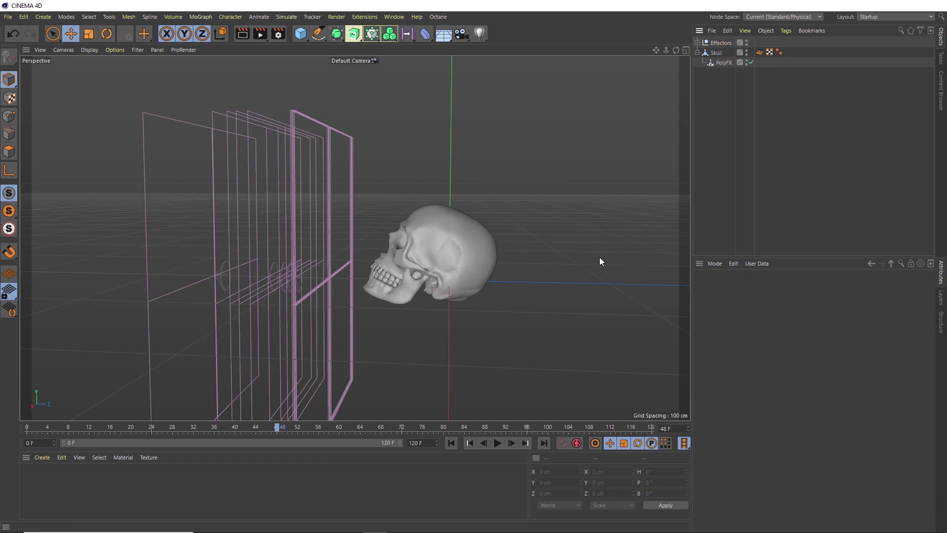
left_click(452, 443)
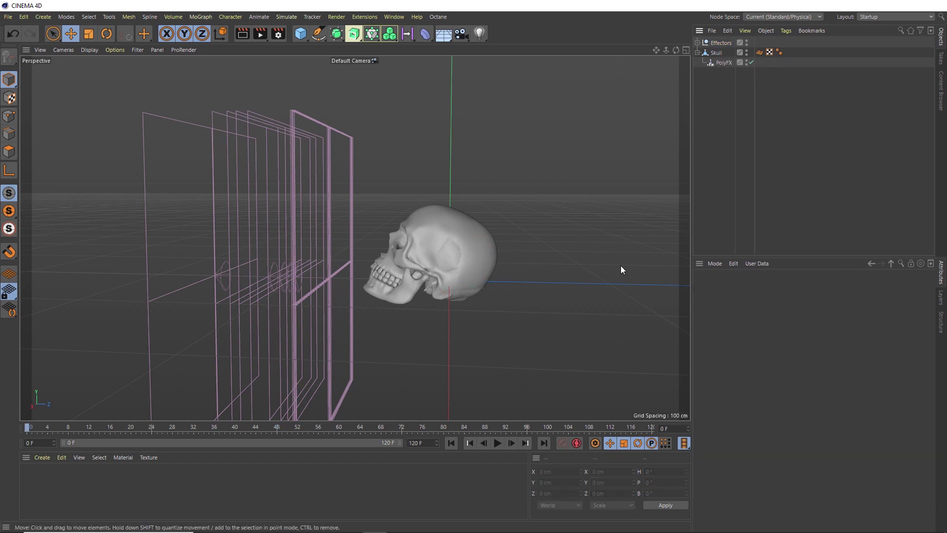
Step: Keyframe the Effectors null's P.Z from -3.032 cm at frame 0 to 213.892 cm at frame 120
left_click(729, 43)
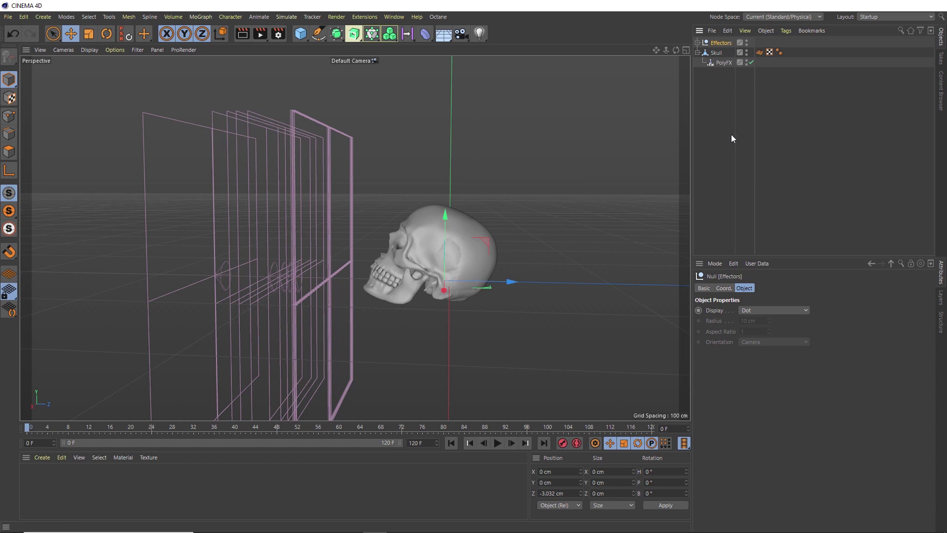
left_click(732, 288)
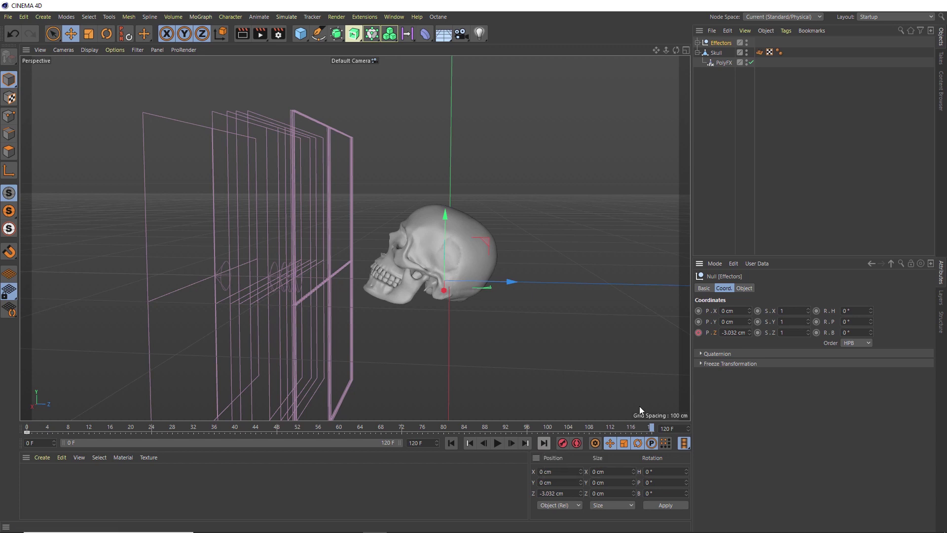
left_click_drag(538, 282, 691, 280)
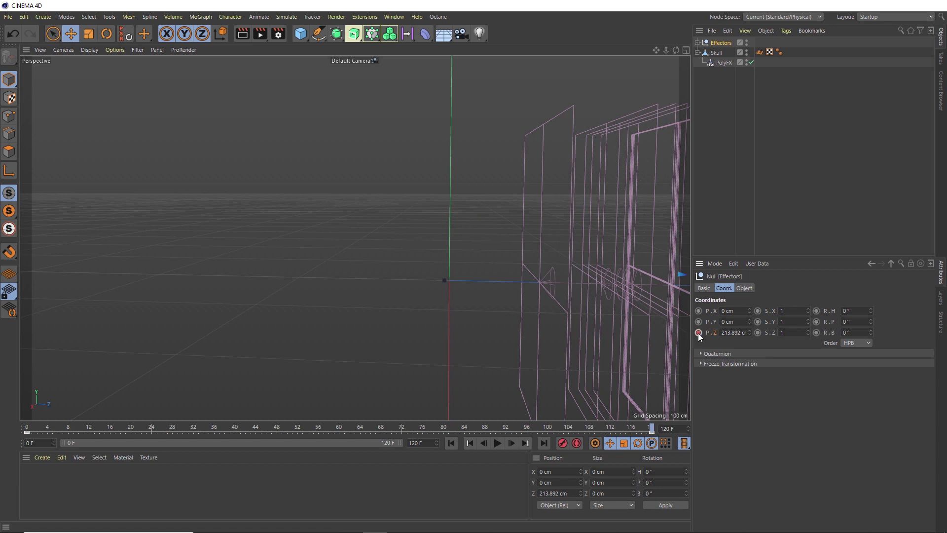
left_click(453, 444)
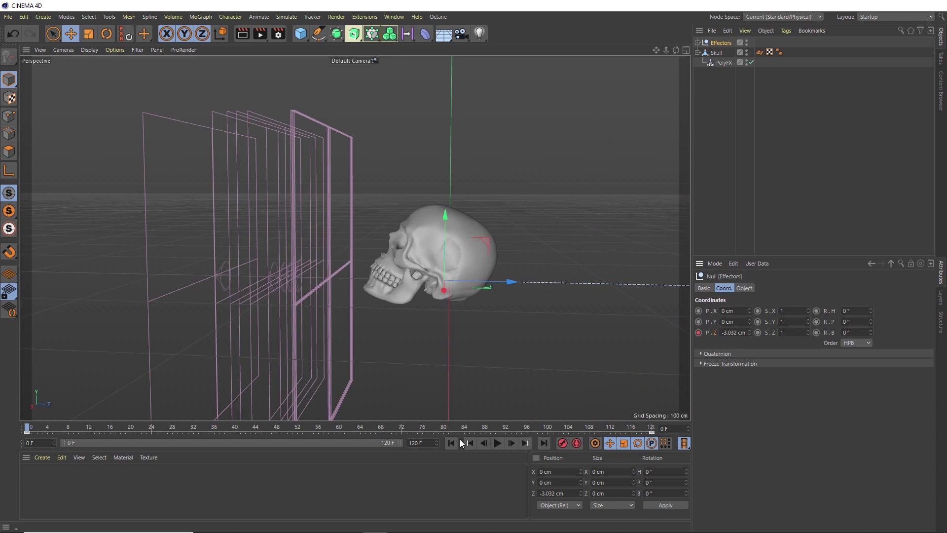
Step: Set both Z-position keys of the Effectors null to Linear interpolation in the F-Curve editor
right_click(714, 333)
mouse_move(748, 339)
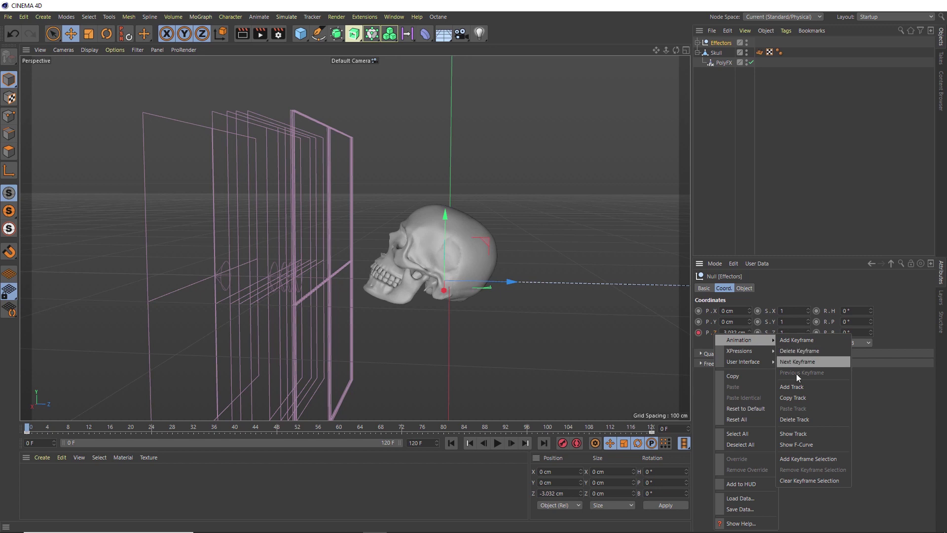
left_click(800, 444)
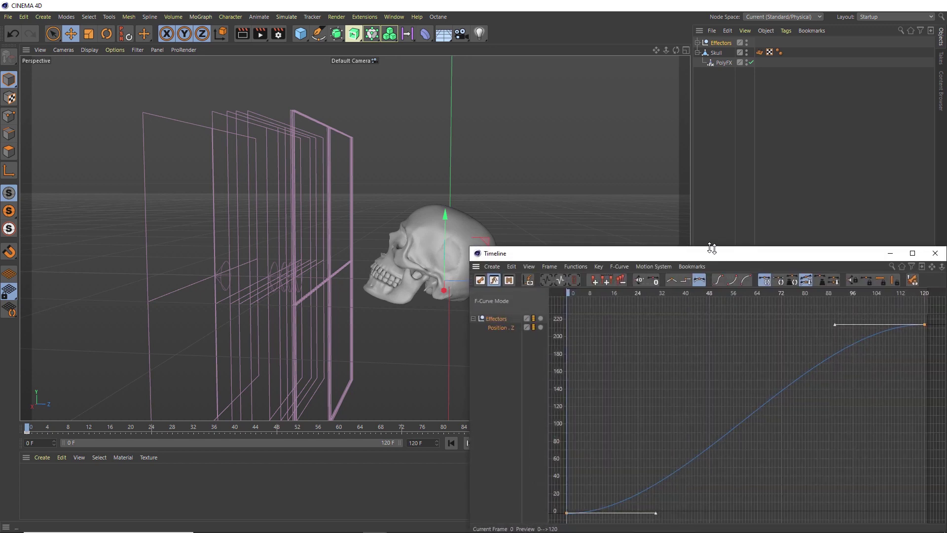
left_click_drag(713, 251, 583, 181)
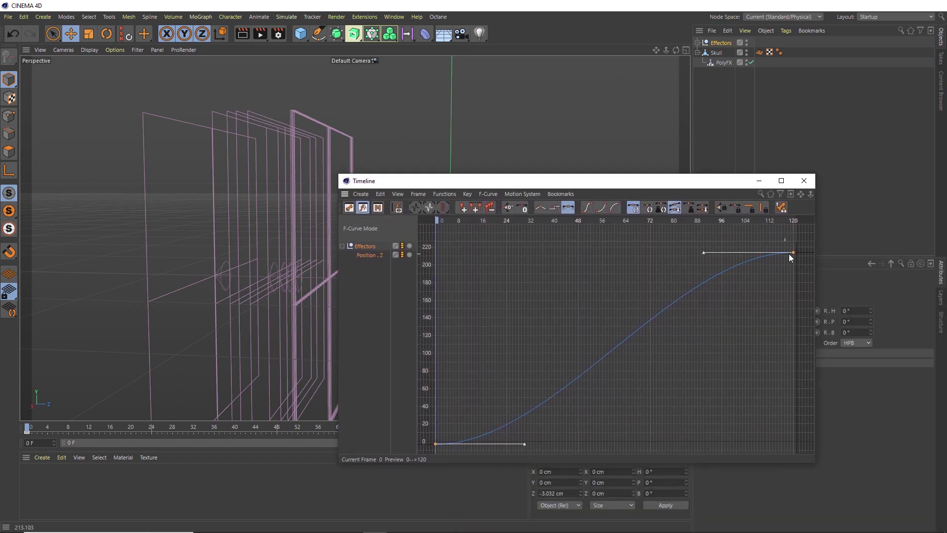
left_click_drag(804, 244, 420, 454)
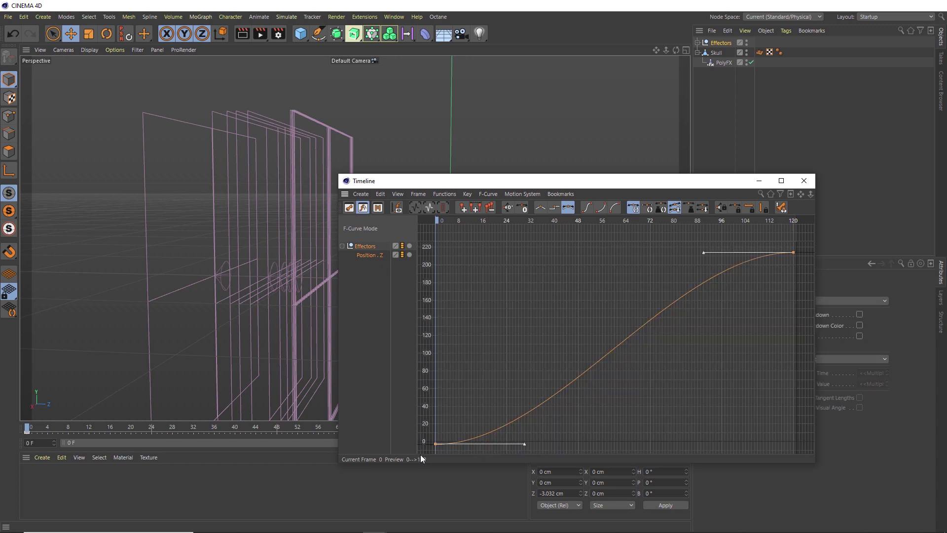
left_click(538, 209)
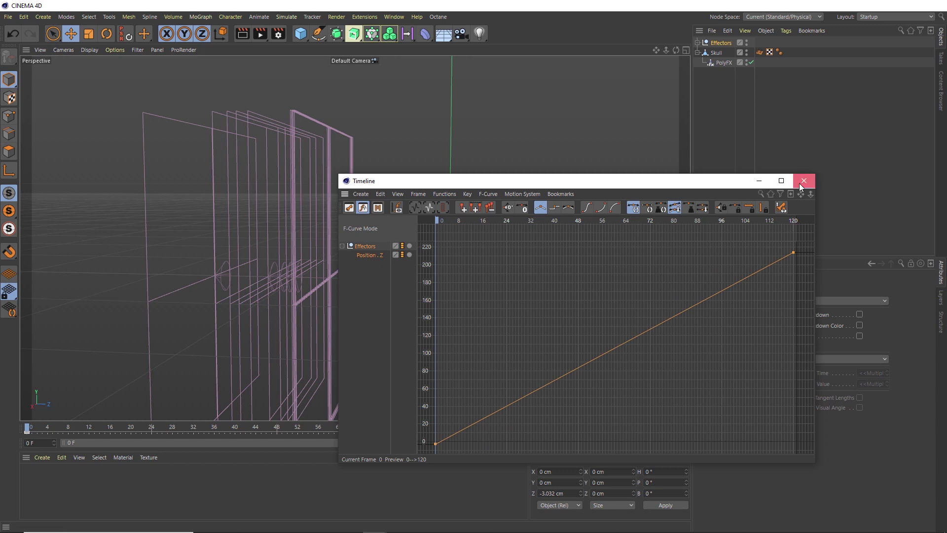
left_click(801, 184)
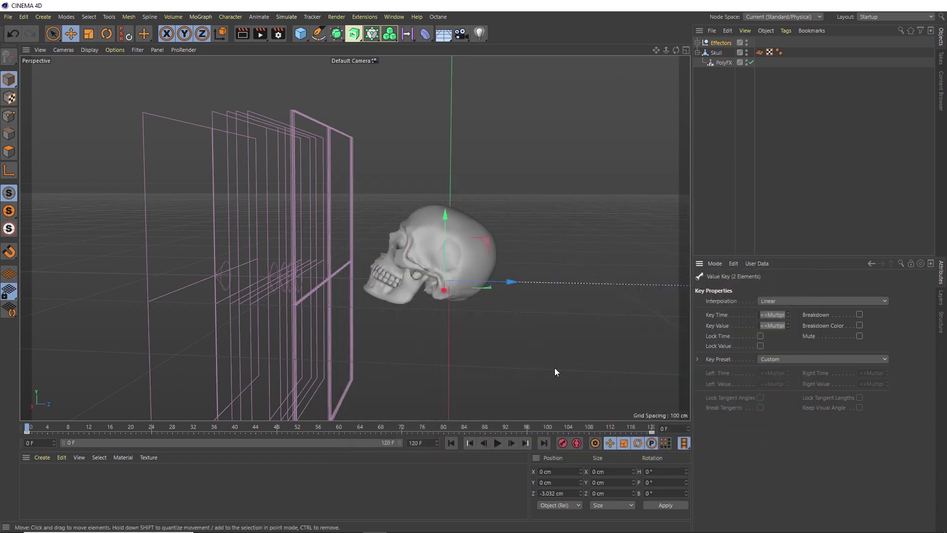
Step: Play the animation forward to watch the effectors sweep through and fragment the skull
left_click(498, 443)
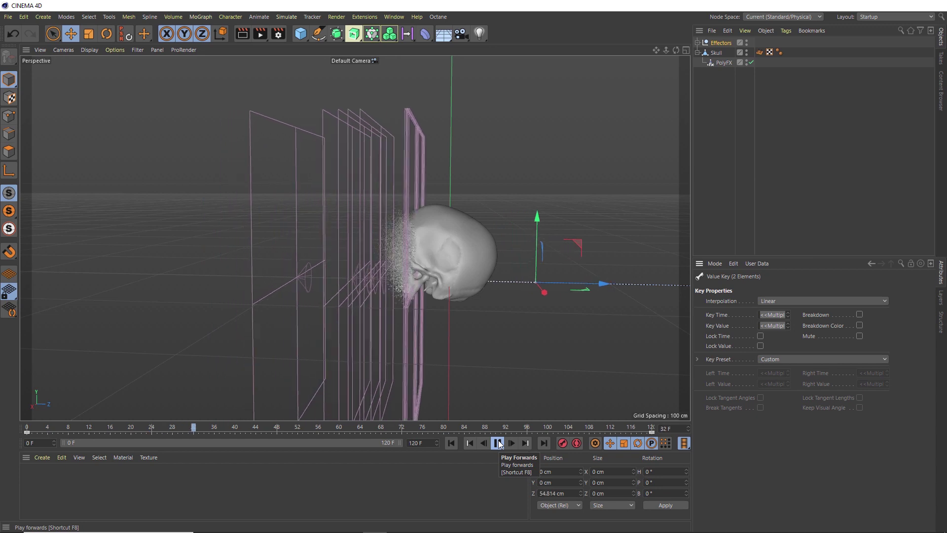